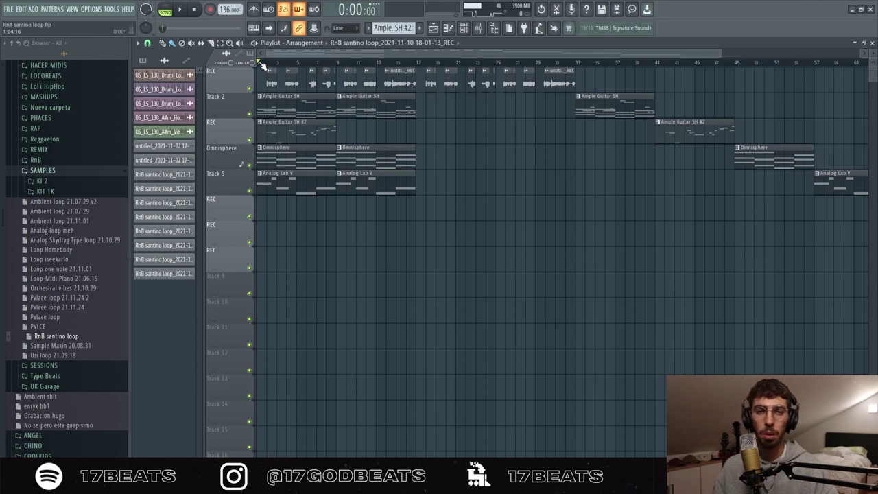
# - Open the Ample Guitar SH pattern in the piano roll with all of its notes in view
pyautogui.doubleClick(266, 110)
pyautogui.scroll(-1, 483, 58)
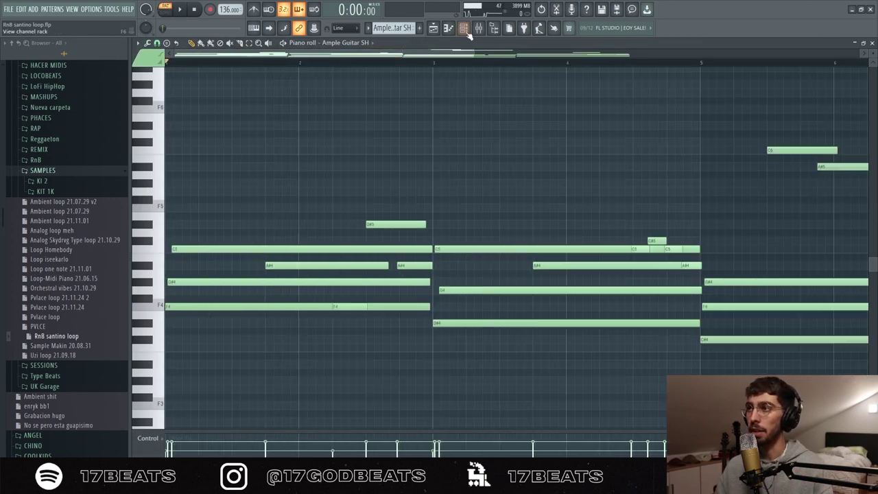
pyautogui.click(464, 29)
pyautogui.click(228, 259)
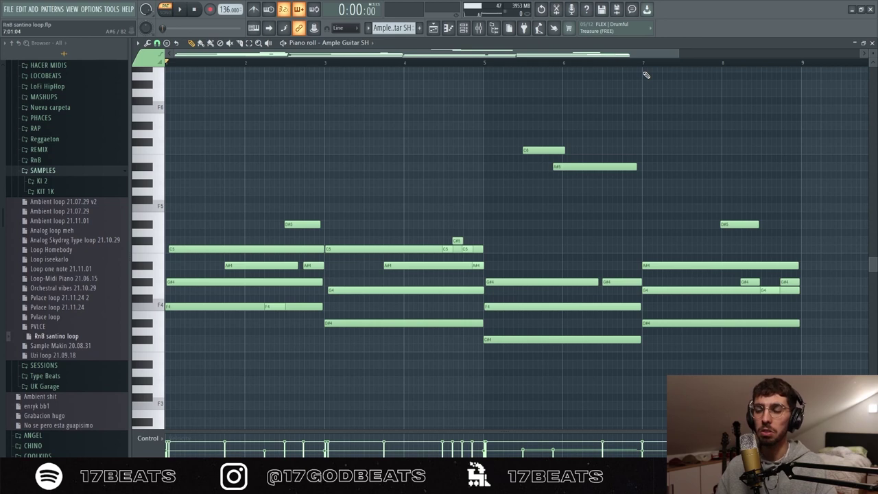
# - Highlight the guitar pattern's chords one at a time to examine the chord progression
pyautogui.moveTo(195, 240); pyautogui.dragTo(207, 317)
pyautogui.moveTo(362, 237); pyautogui.dragTo(377, 376)
pyautogui.moveTo(543, 276); pyautogui.dragTo(560, 354)
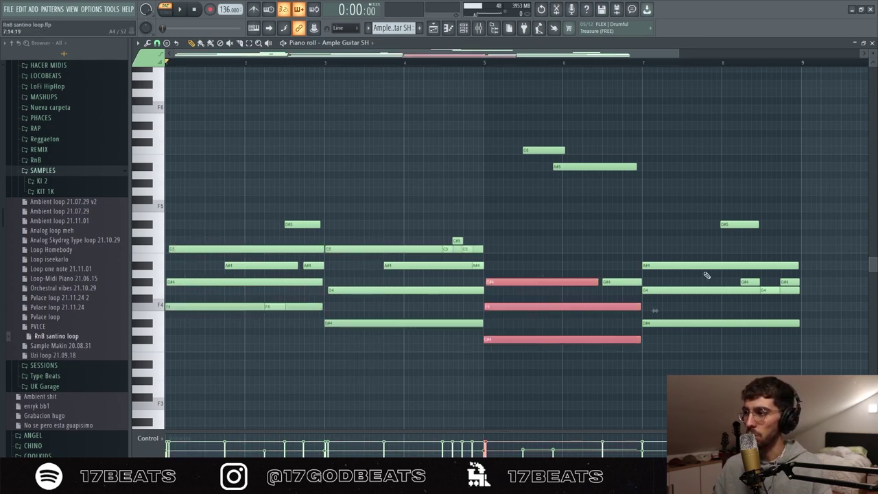
pyautogui.moveTo(697, 259); pyautogui.dragTo(697, 318)
pyautogui.moveTo(682, 250); pyautogui.dragTo(703, 357)
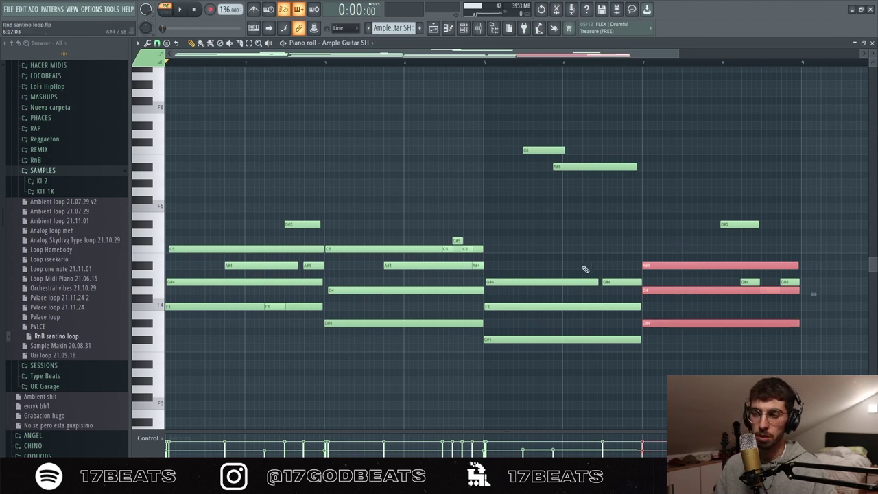
pyautogui.moveTo(182, 236); pyautogui.dragTo(179, 339)
pyautogui.moveTo(358, 244); pyautogui.dragTo(376, 363)
pyautogui.moveTo(682, 253); pyautogui.dragTo(690, 361)
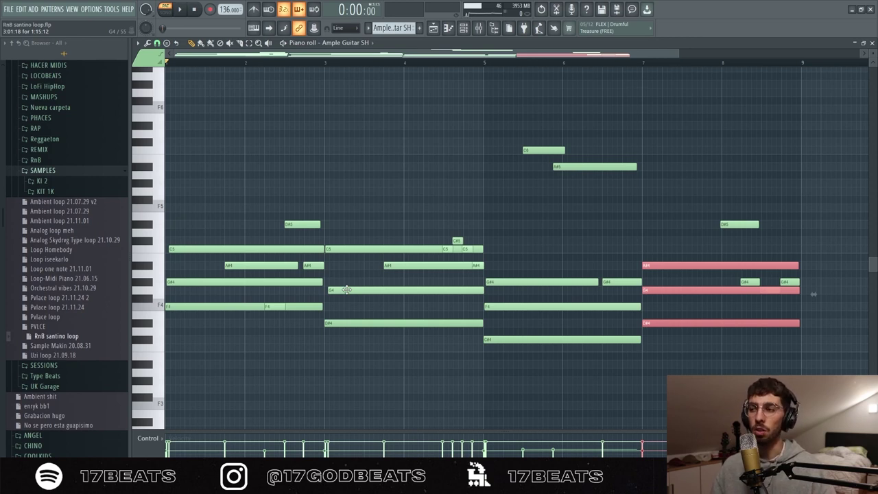
# - Highlight the first chord and the melody notes of the Ample Guitar SH pattern, and play the pattern through
pyautogui.moveTo(187, 237); pyautogui.dragTo(207, 326)
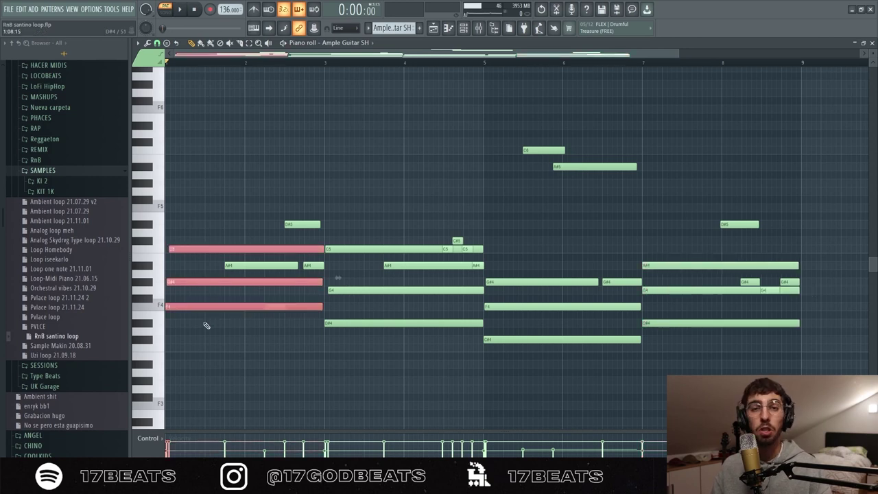
pyautogui.click(261, 267)
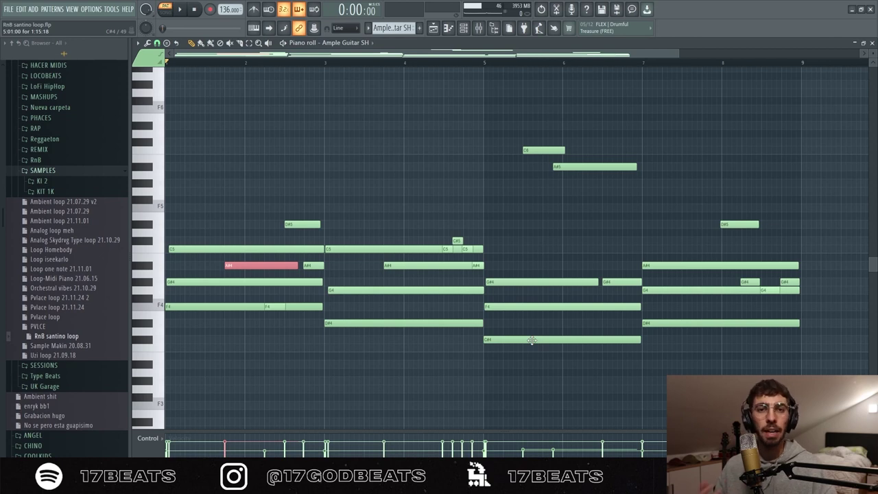
pyautogui.press('space')
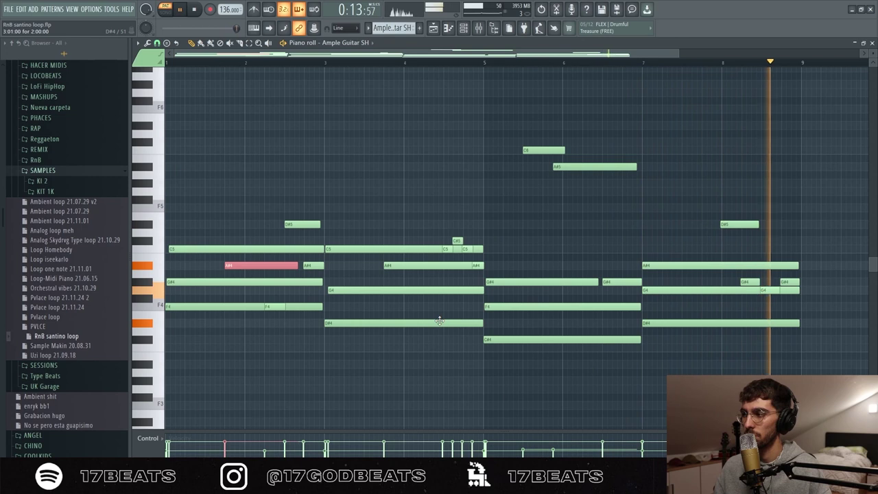
pyautogui.press('space')
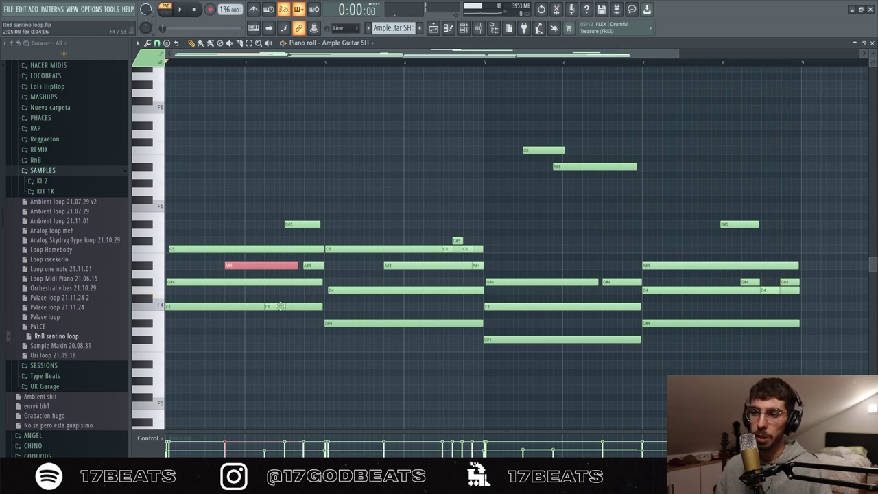
pyautogui.moveTo(545, 131); pyautogui.dragTo(595, 205)
# - Open the Ample Guitar SH #2 melody in the piano roll, play it through and examine its very short notes
pyautogui.press('KP_Add')
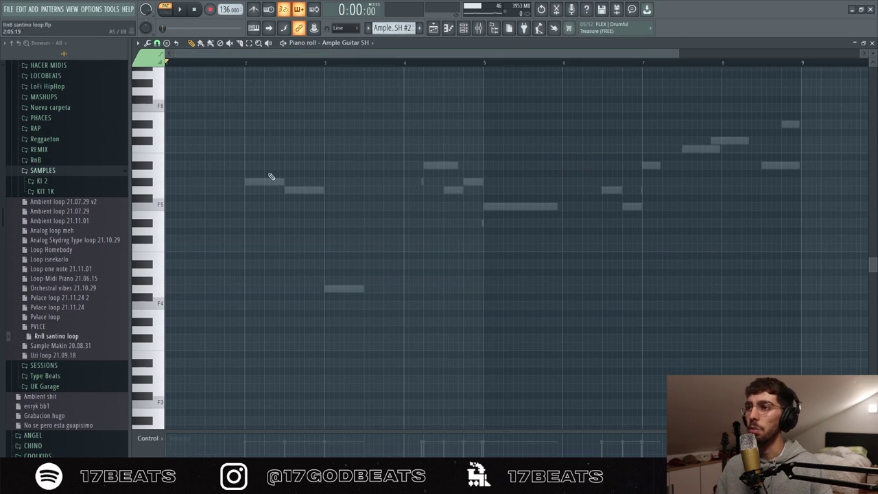
pyautogui.hotkey('alt', 'shift', 'm')
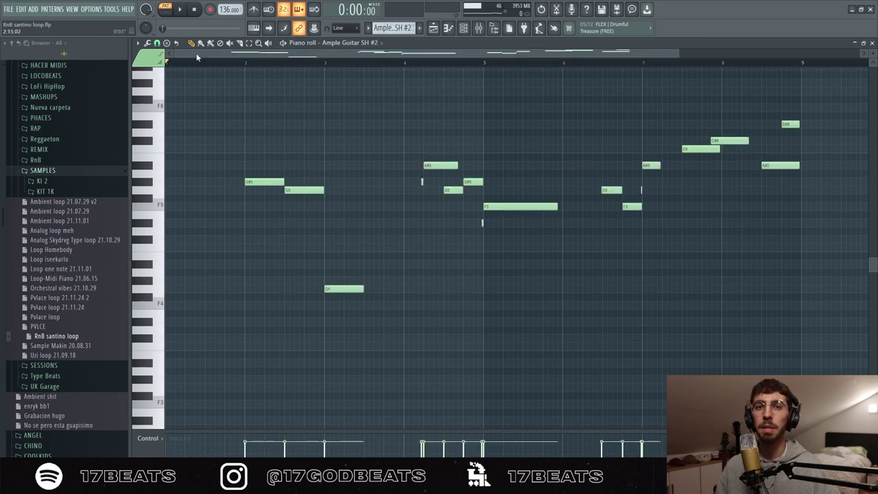
pyautogui.press('space')
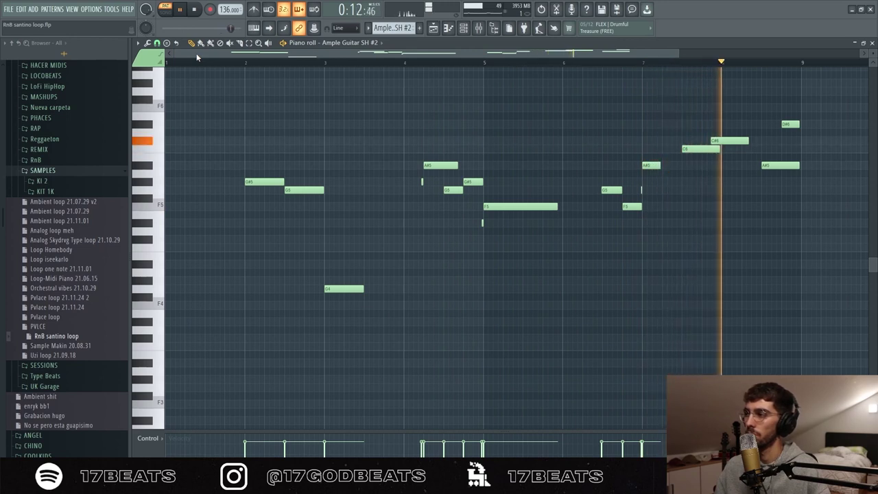
pyautogui.press('space')
pyautogui.click(421, 182)
pyautogui.moveTo(507, 226); pyautogui.dragTo(507, 227)
pyautogui.moveTo(638, 189); pyautogui.dragTo(650, 192)
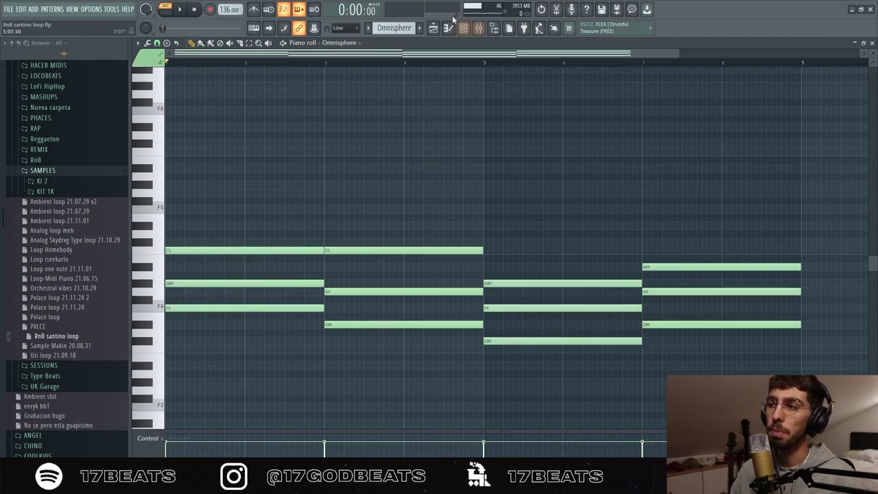
# - Play the Omnisphere chord pattern through in the piano roll
pyautogui.press('F6')
pyautogui.press('F6')
pyautogui.press('space')
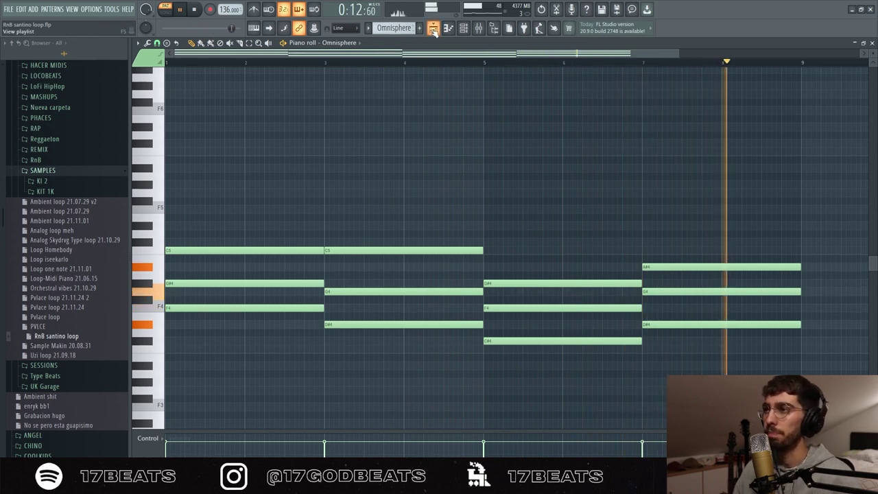
pyautogui.press('space')
# - Open the Analog Lab V pattern in the piano roll, play it and highlight its last two notes
pyautogui.scroll(-1, 389, 31)
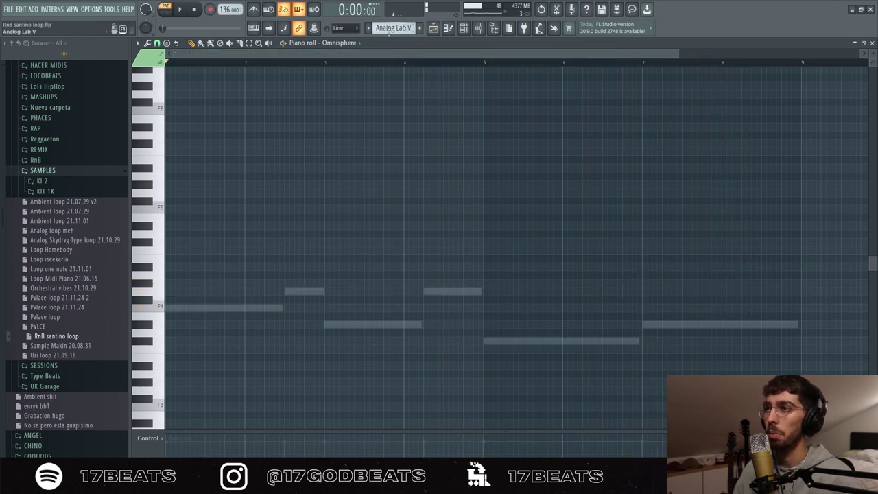
pyautogui.rightClick(243, 311)
pyautogui.rightClick(243, 310)
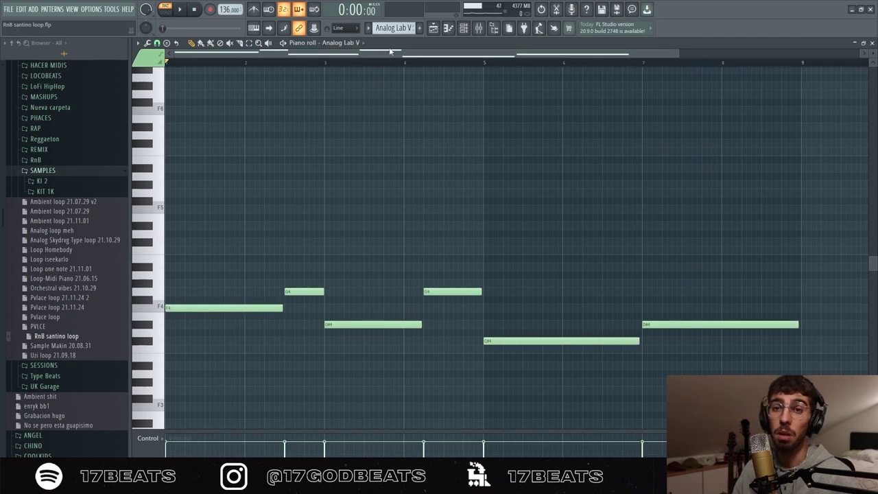
pyautogui.press('space')
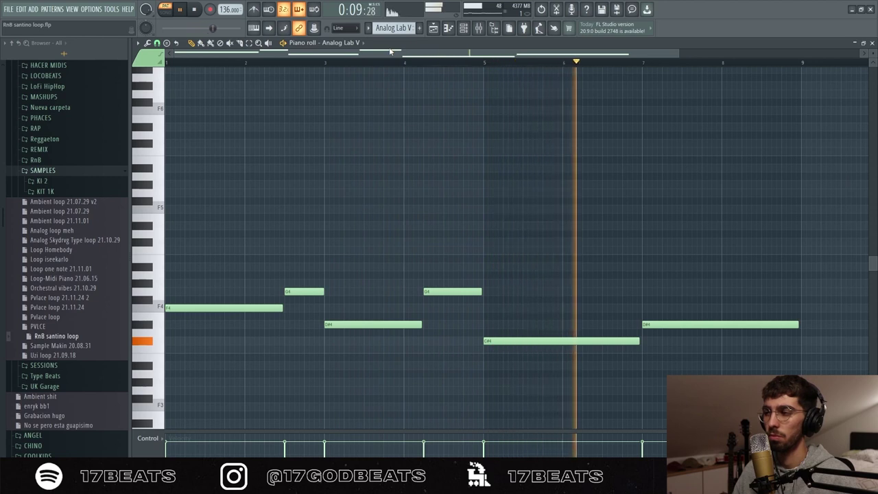
pyautogui.moveTo(601, 290); pyautogui.dragTo(648, 347)
pyautogui.press('space')
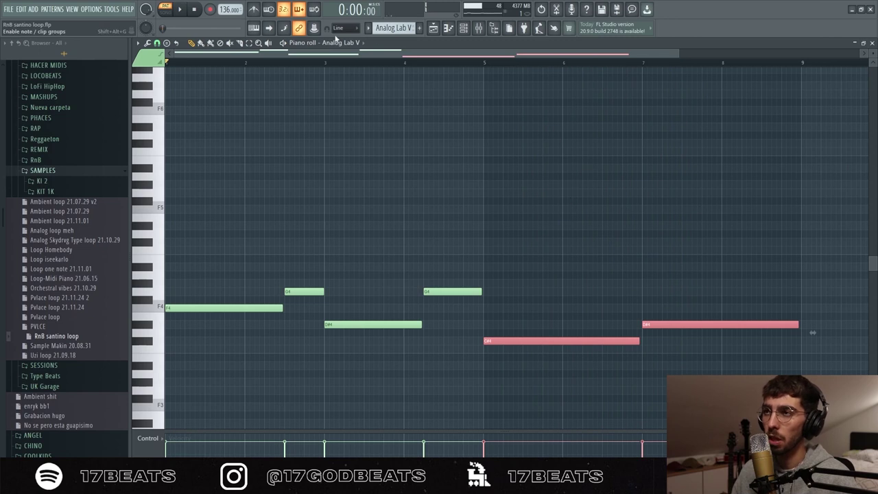
# - View the Ample Guitar SH #2 notes for comparison and return to the Analog Lab V pattern
pyautogui.scroll(1, 379, 29)
pyautogui.scroll(2, 380, 29)
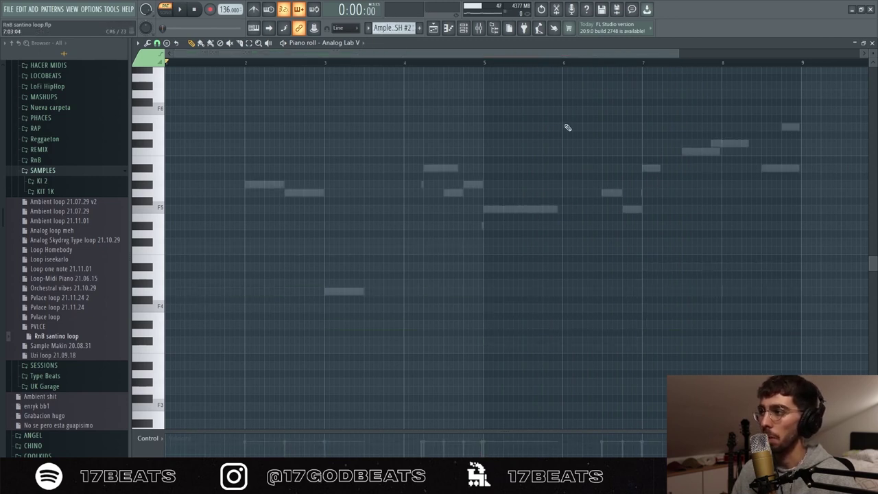
pyautogui.scroll(-3, 391, 29)
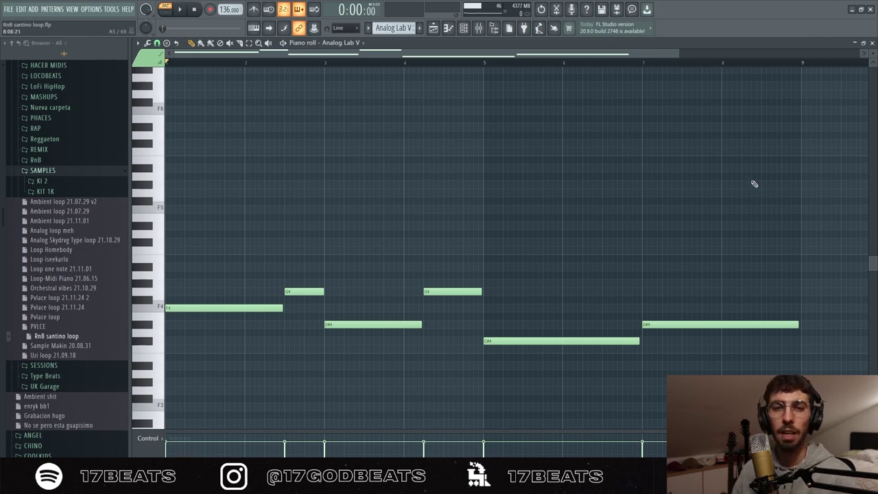
# - Return to the playlist, solo the audio recording track at the top and play it
pyautogui.press('F5')
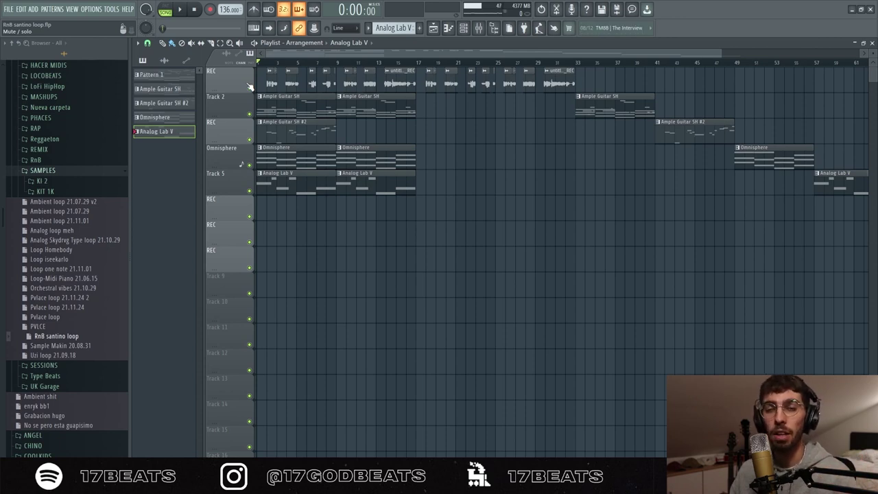
pyautogui.keyDown('ctrl'); pyautogui.click(249, 87); pyautogui.keyUp('ctrl')
pyautogui.press('space')
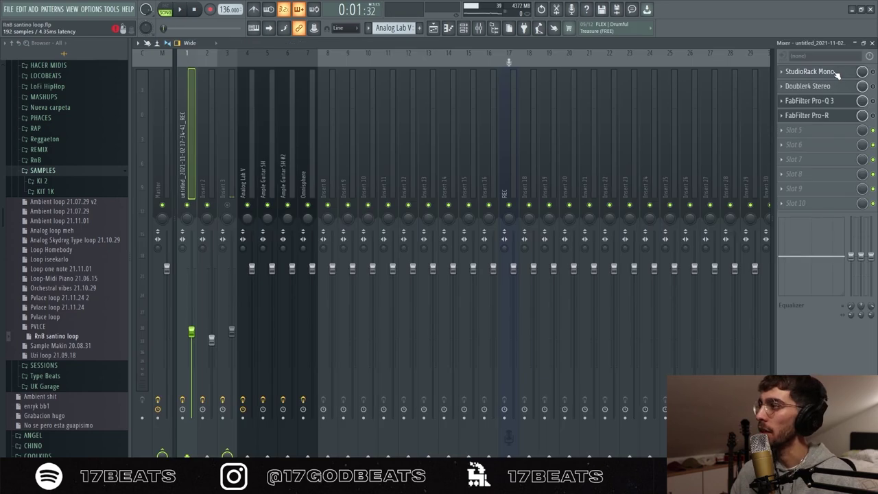
# - View StudioRack Mono on the recording's mixer track and enable StudioRack Mono, Doubler4 Stereo, FabFilter Pro-Q 3 and FabFilter Pro-R
pyautogui.click(836, 73)
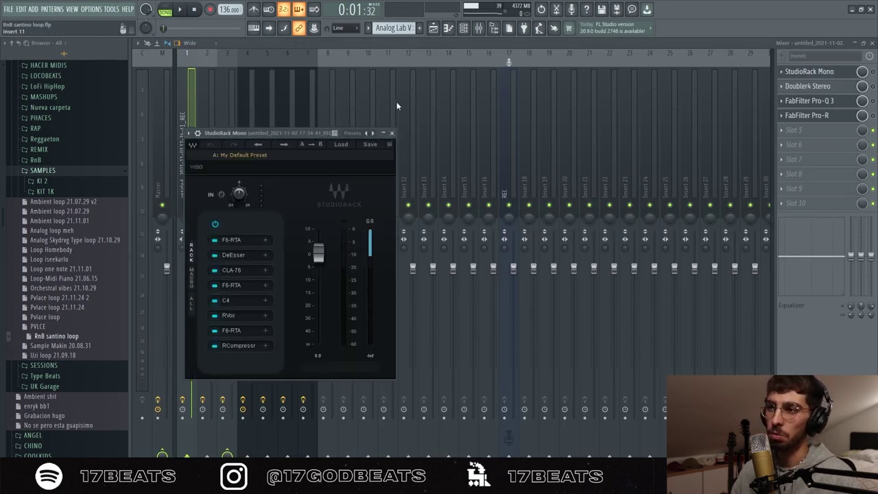
pyautogui.click(874, 72)
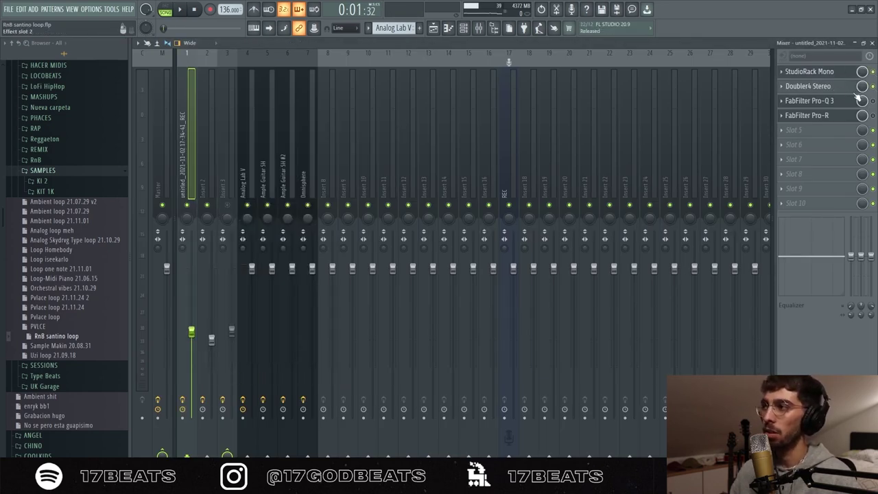
pyautogui.click(823, 100)
pyautogui.click(514, 82)
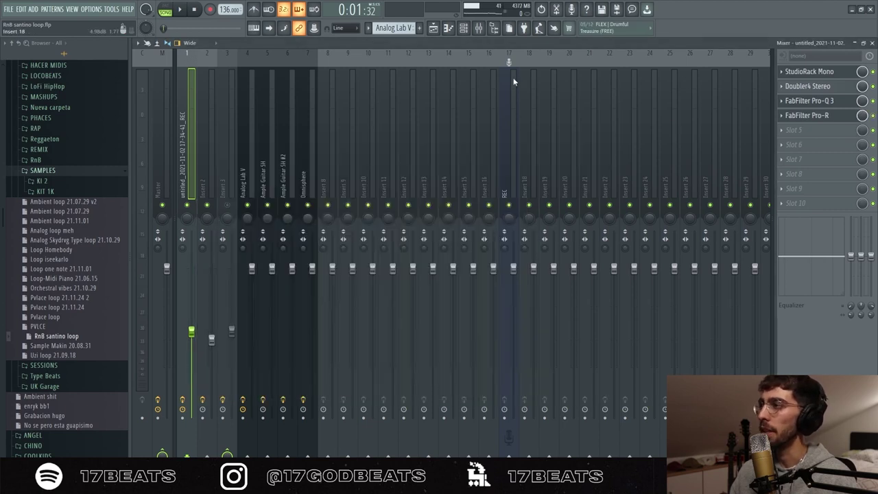
# - Return to the playlist and play the recording with its mixer effects enabled
pyautogui.click(226, 185)
pyautogui.press('F5')
pyautogui.press('space')
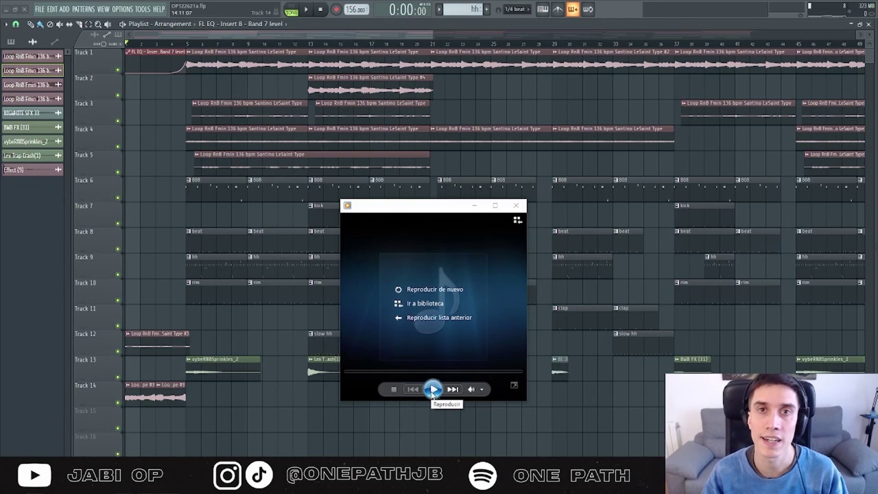
# - Preview the RnB Fmin 136 bpm loop in the media player, and close the loop clip's channel settings in the playlist
pyautogui.click(433, 390)
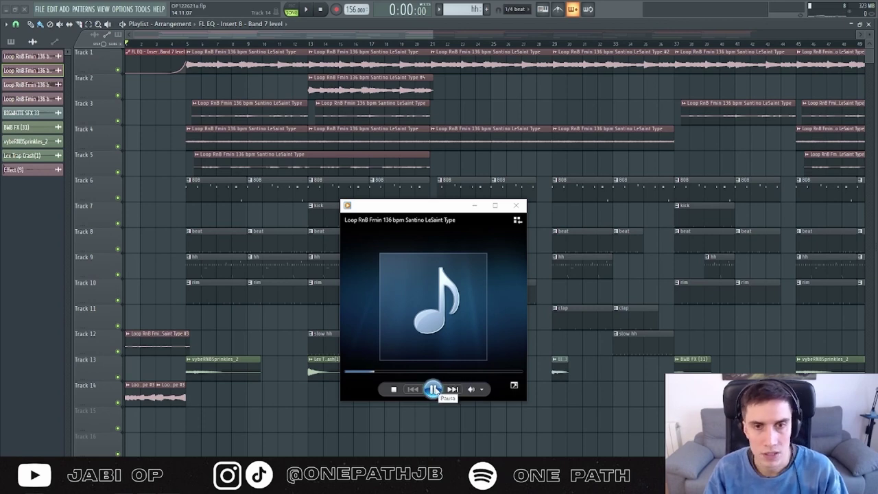
pyautogui.click(433, 391)
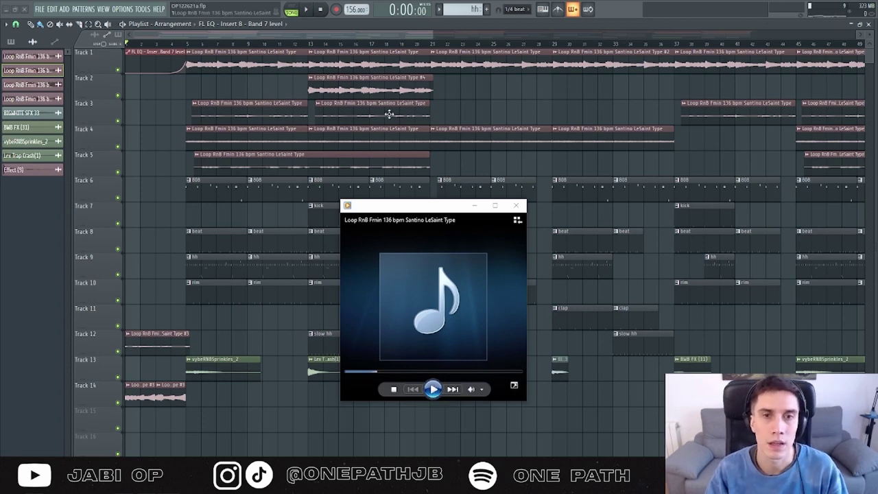
pyautogui.click(370, 37)
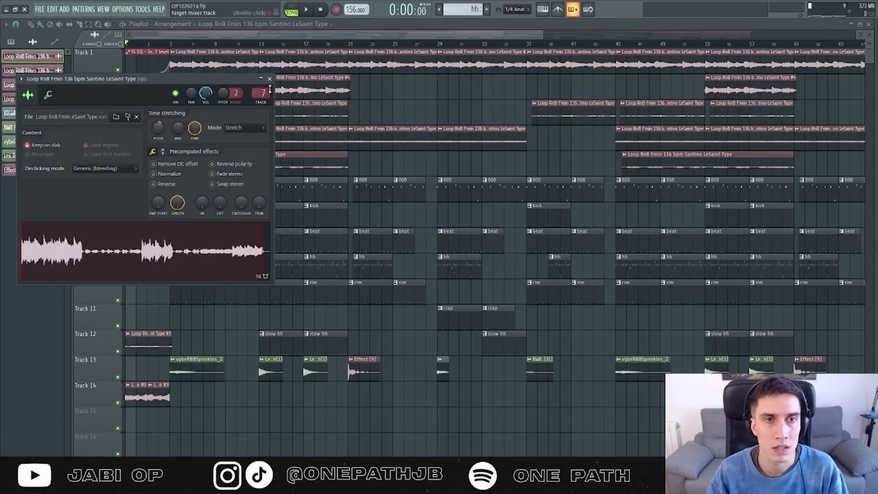
pyautogui.click(272, 84)
# - Play only tracks 8, 9 and 10 from bar 5 and look at the beat pattern
pyautogui.click(150, 45)
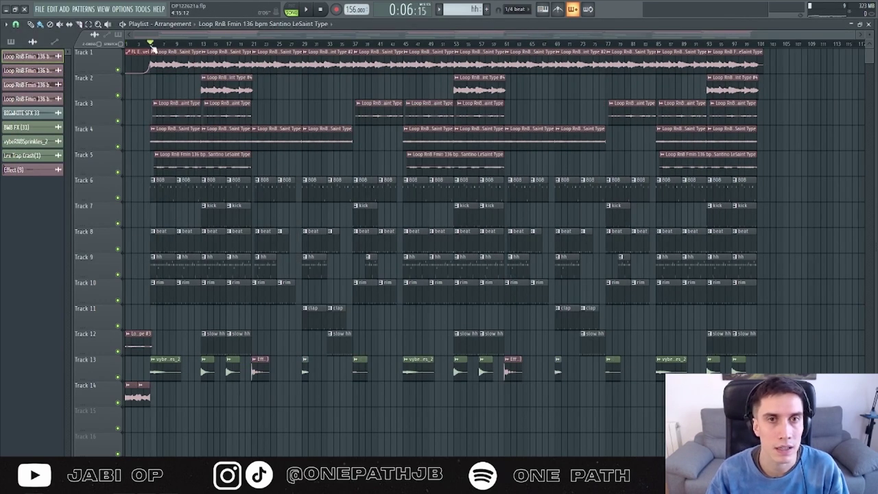
pyautogui.scroll(5, 137, 219)
pyautogui.rightClick(118, 248)
pyautogui.click(118, 275)
pyautogui.click(118, 300)
pyautogui.press('space')
pyautogui.doubleClick(256, 242)
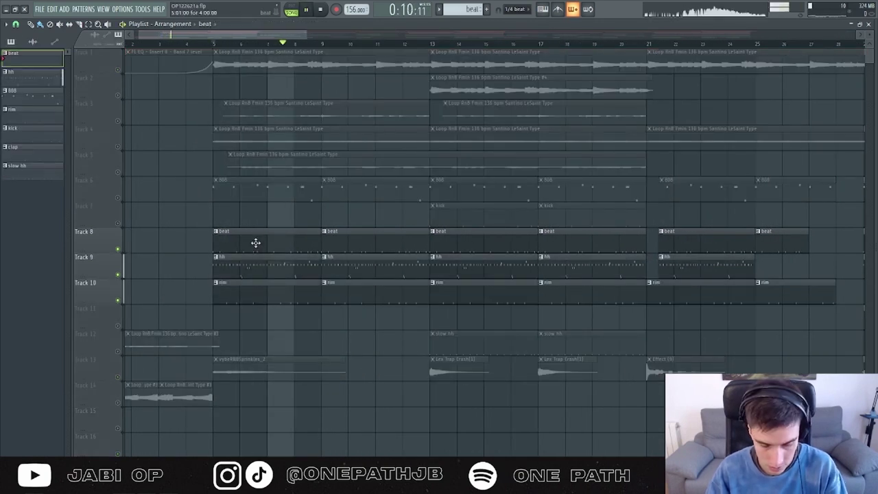
pyautogui.press('F6')
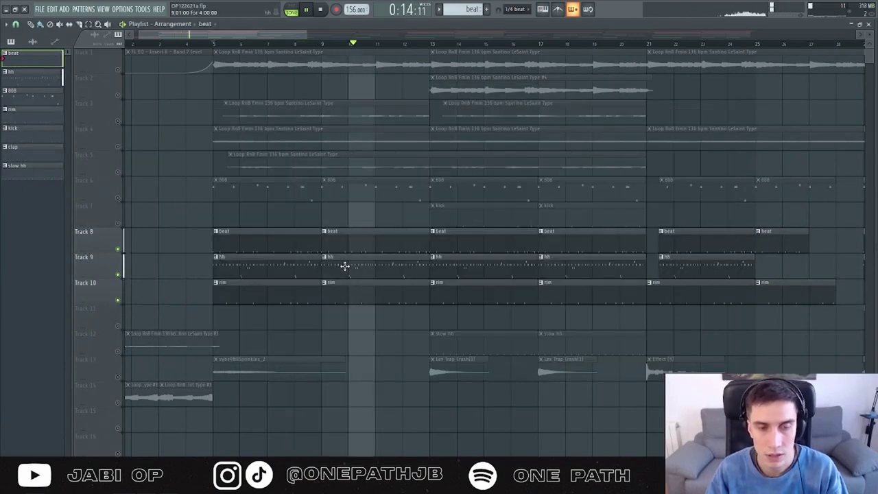
# - Unmute tracks 7, 12 and 13 to hear them with the other drums, and stop playback
pyautogui.click(118, 224)
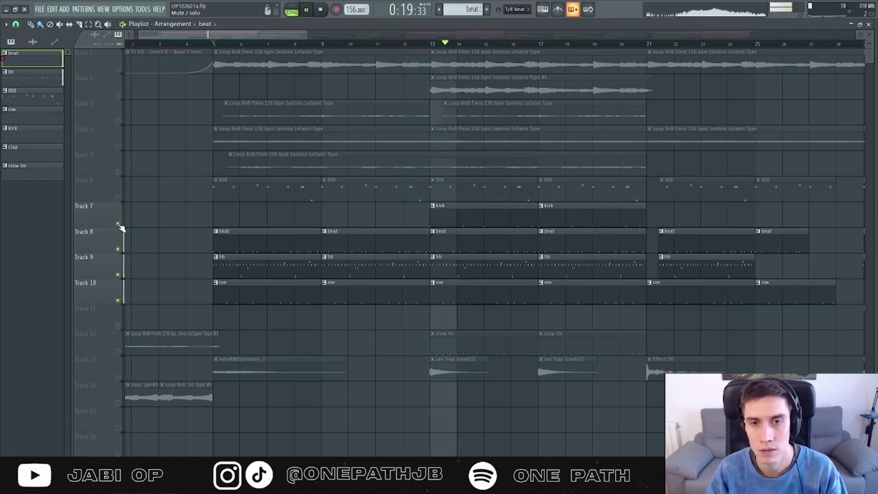
pyautogui.click(121, 352)
pyautogui.click(120, 377)
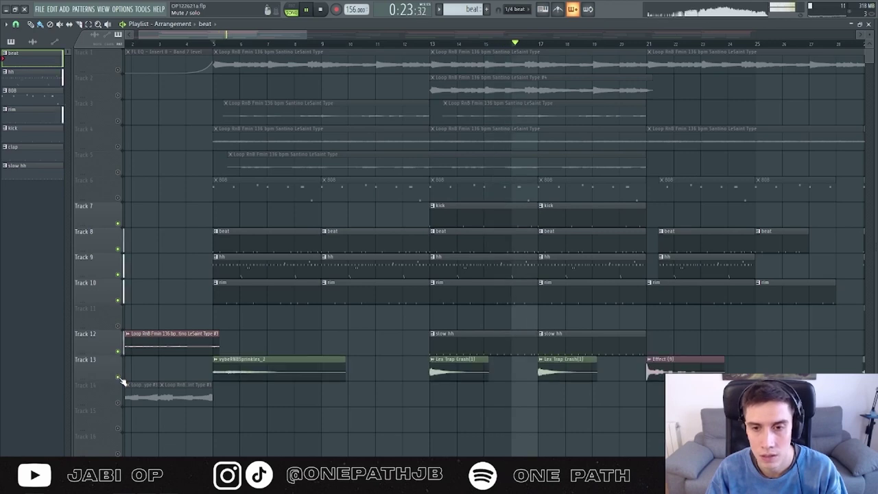
pyautogui.press('space')
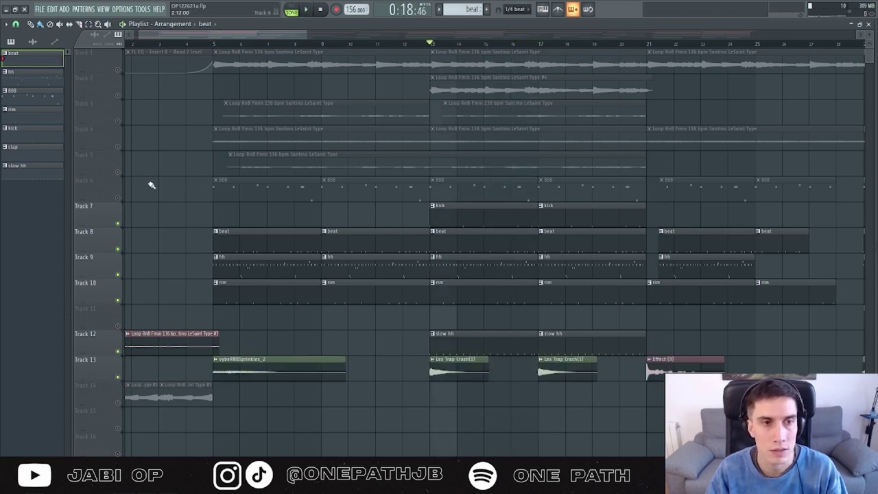
# - Unmute track 6 to hear the 808 with the other drums, and stop playback
pyautogui.click(118, 200)
pyautogui.press('space')
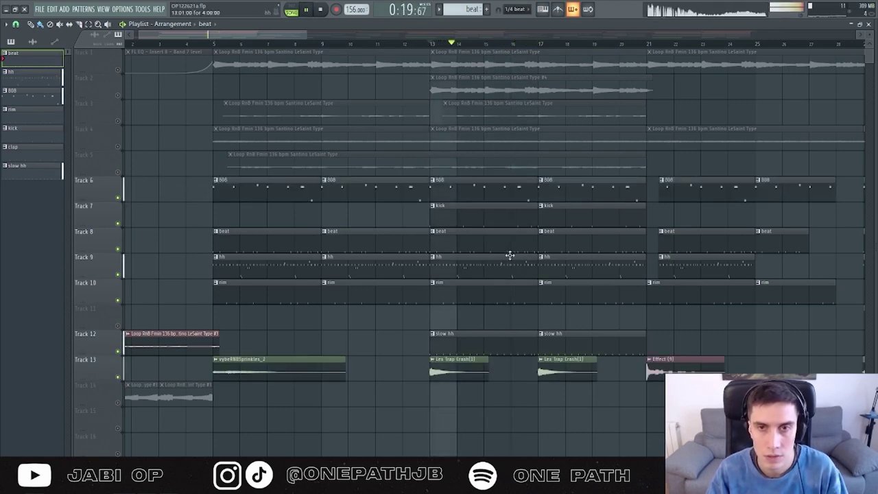
pyautogui.scroll(-4, 509, 256)
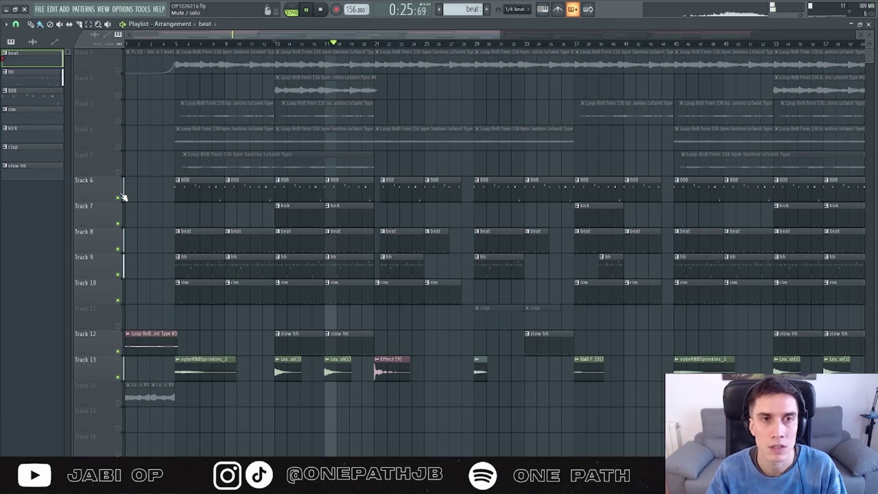
pyautogui.press('space')
pyautogui.scroll(-3, 151, 238)
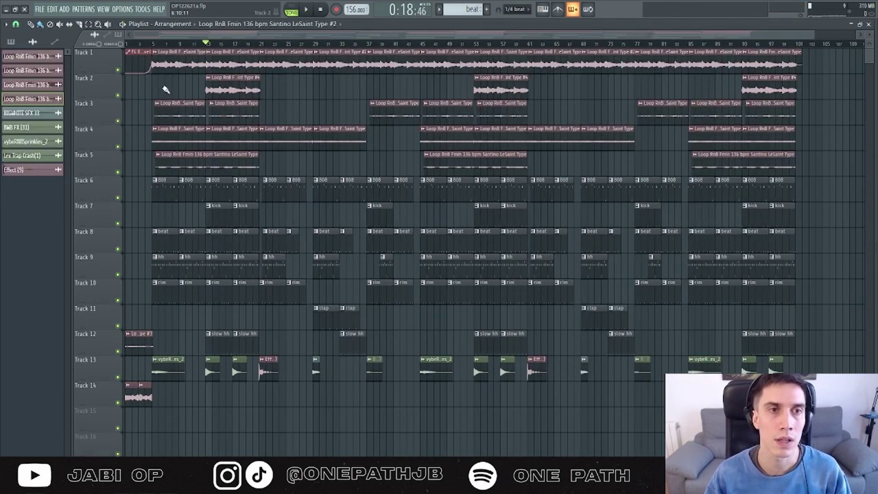
# - Solo track 1 during playback to hear its loop clips on their own, and pause
pyautogui.scroll(2, 164, 88)
pyautogui.press('space')
pyautogui.rightClick(120, 70)
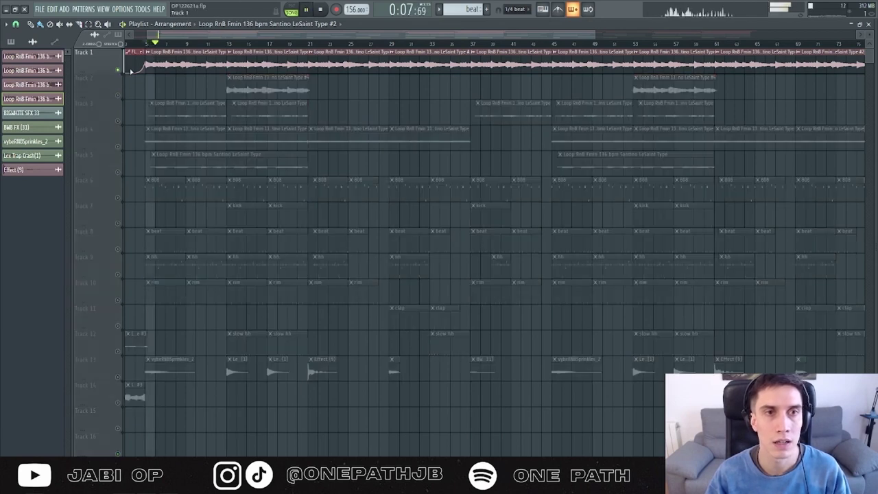
pyautogui.press('space')
# - Unmute track 2 to hear it with track 1, continue playback from bar 29, and bring back all the tracks
pyautogui.click(118, 95)
pyautogui.doubleClick(233, 94)
pyautogui.press('space')
pyautogui.click(329, 138)
pyautogui.press('space')
pyautogui.click(393, 43)
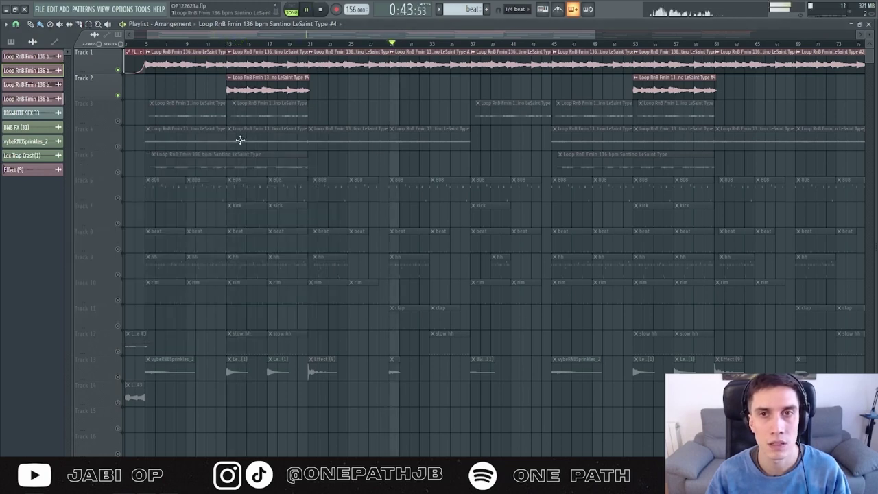
pyautogui.rightClick(118, 70)
# - Play from bar 5 with track 3 and track 4 soloed one after the other, and unsolo them
pyautogui.scroll(-3, 298, 180)
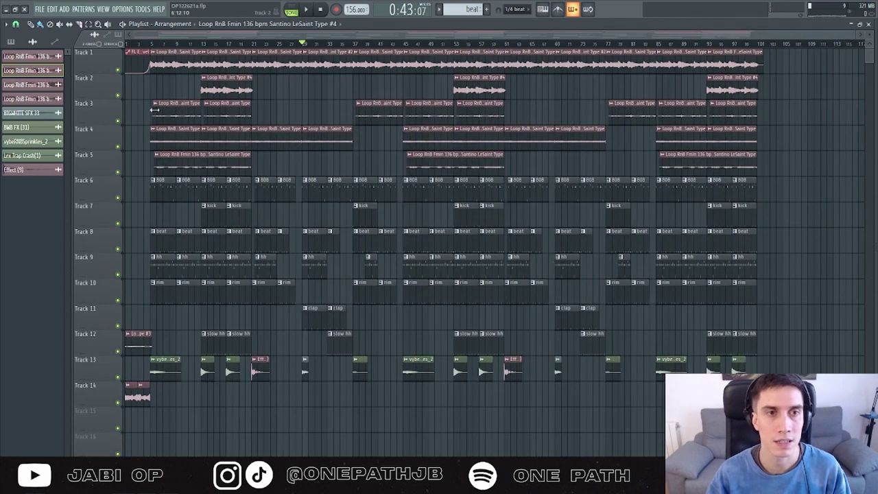
pyautogui.click(157, 46)
pyautogui.press('space')
pyautogui.rightClick(118, 122)
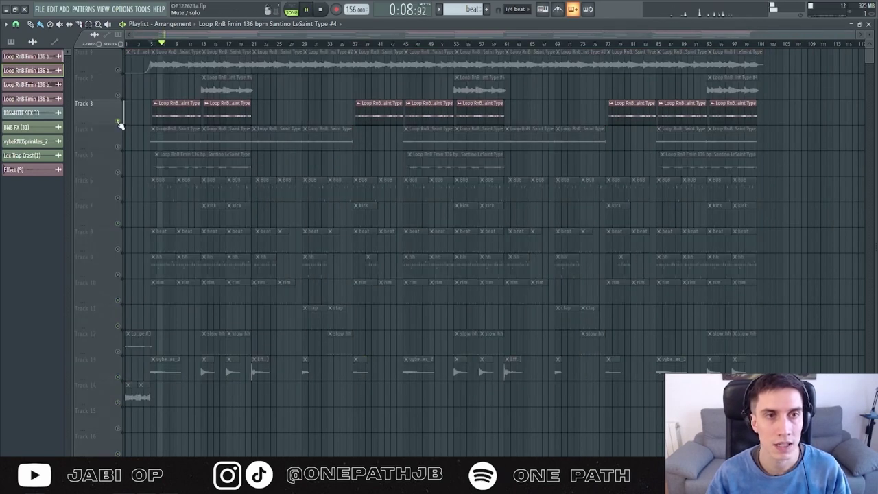
pyautogui.rightClick(119, 146)
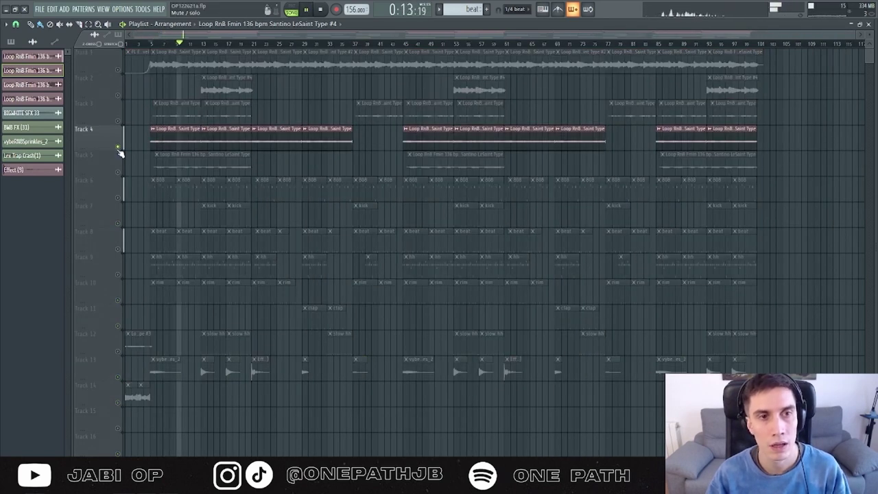
pyautogui.rightClick(118, 148)
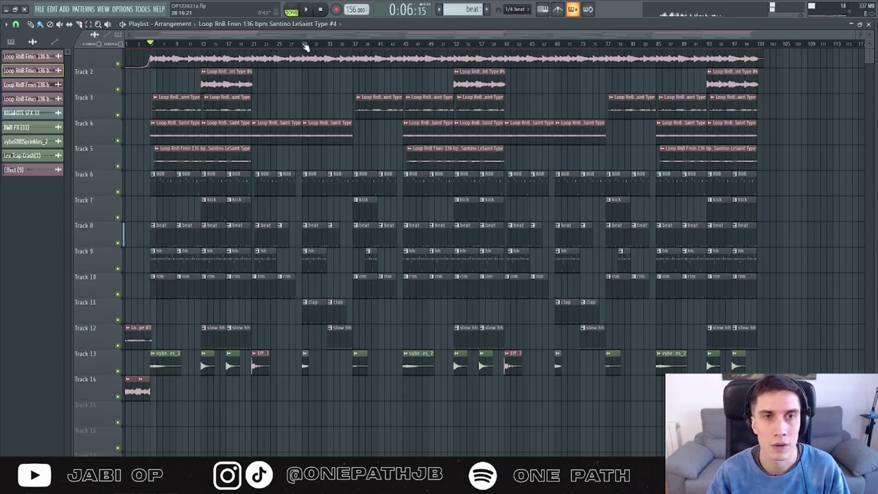
# - Play the full arrangement from bar 29 to hear the clap section, and stop playback
pyautogui.click(304, 44)
pyautogui.scroll(5, 310, 306)
pyautogui.press('space')
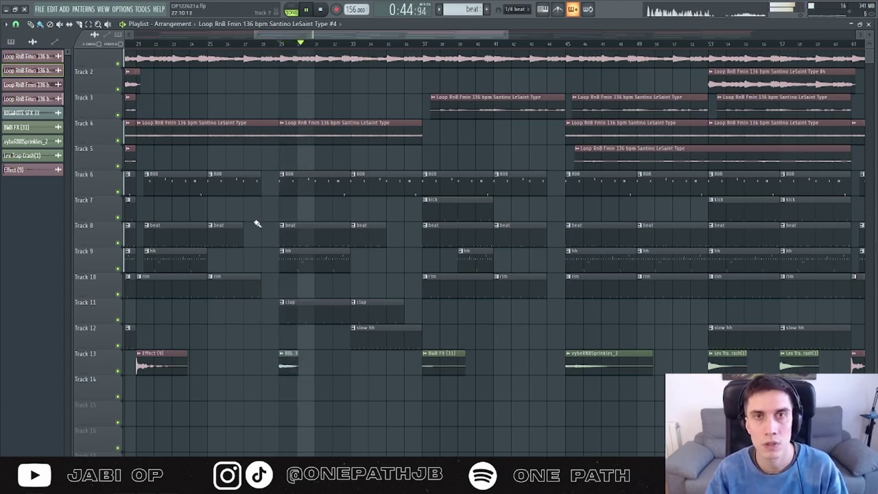
pyautogui.scroll(1, 329, 109)
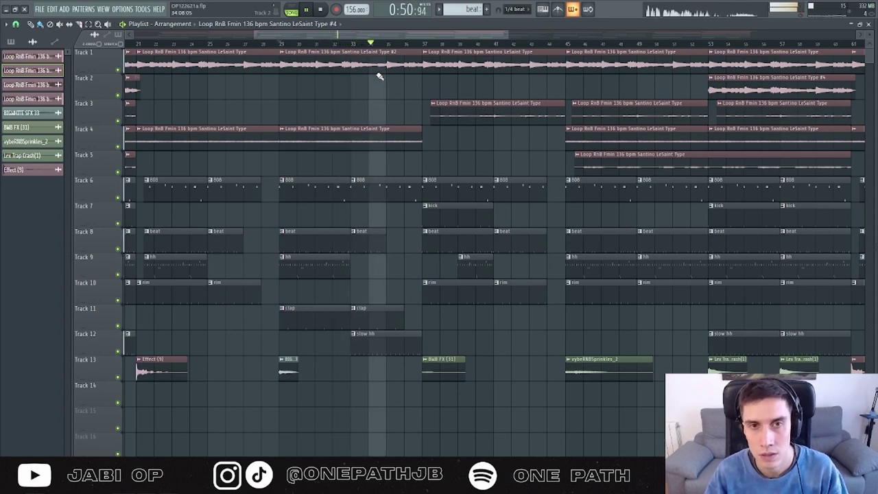
pyautogui.scroll(-2, 395, 124)
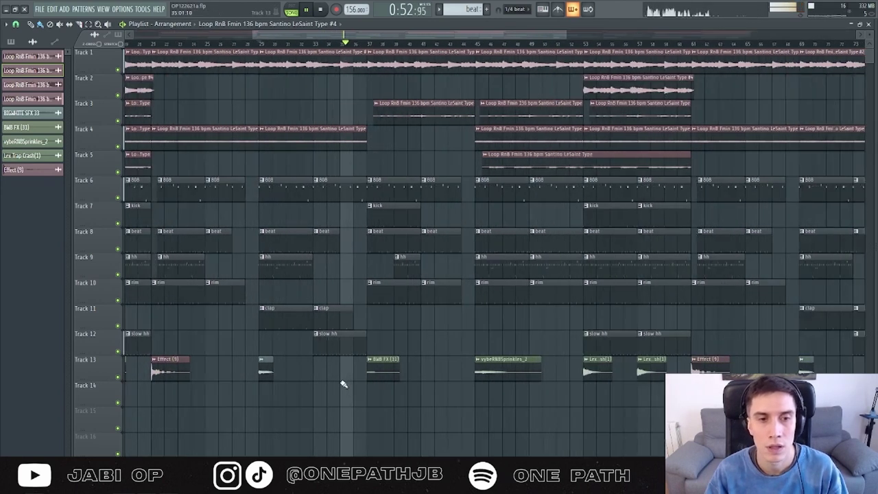
pyautogui.press('space')
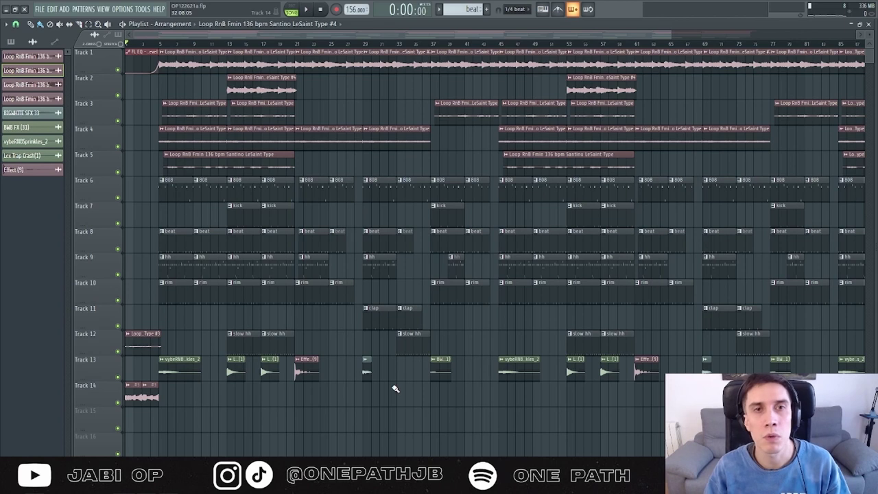
# - Play the Ambient loop 21.07.29 arrangement from bar 9, where the BELLPAD, PAD and BELL patterns overlap
pyautogui.click(425, 241)
pyautogui.click(424, 240)
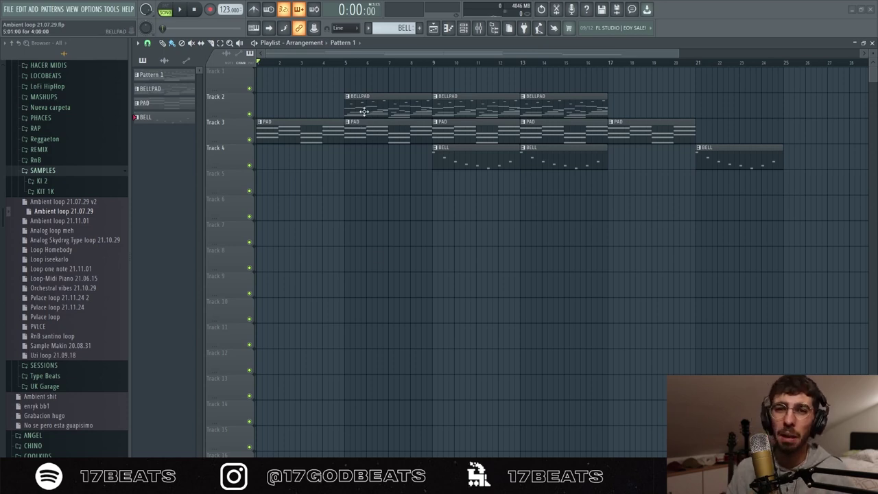
pyautogui.click(432, 63)
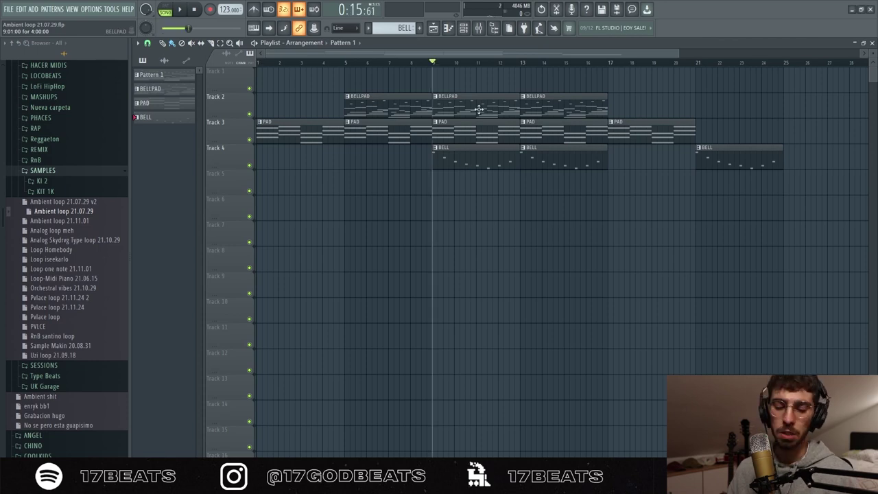
pyautogui.press('space')
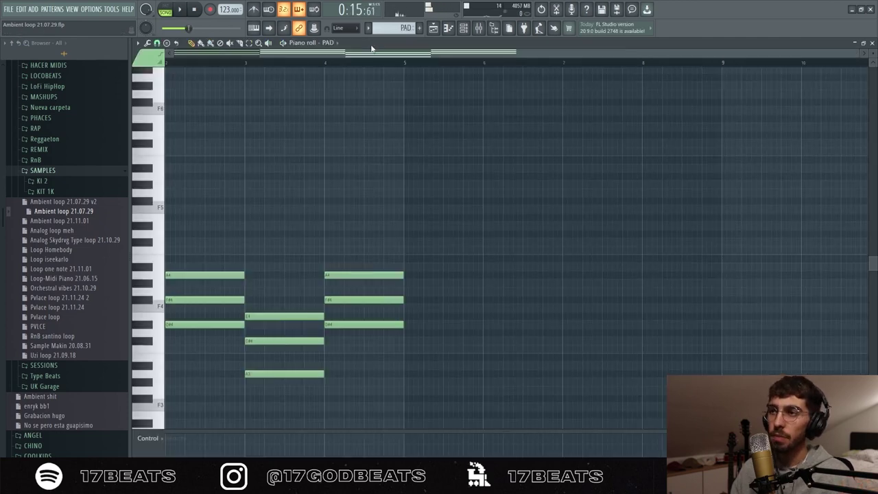
# - Play the PAD pattern on its own in pattern mode while viewing its chords in the piano roll
pyautogui.moveTo(372, 49); pyautogui.dragTo(77, 55)
pyautogui.click(166, 10)
pyautogui.click(465, 28)
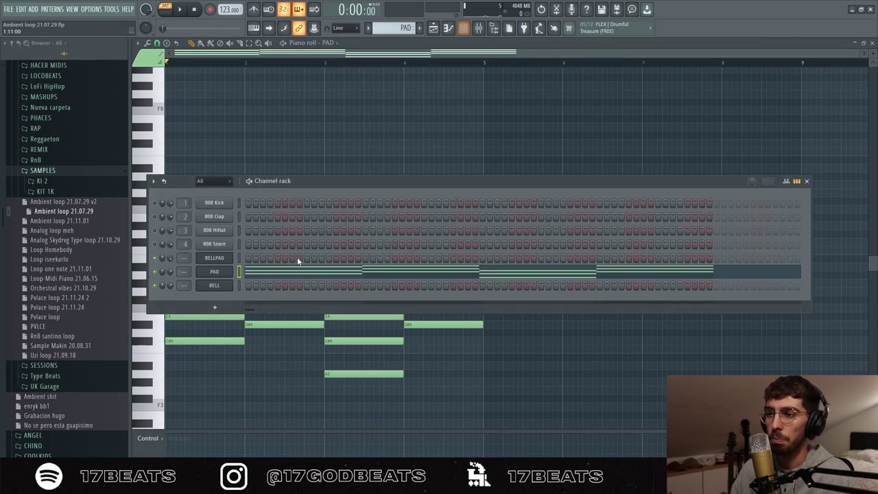
pyautogui.click(273, 44)
pyautogui.click(181, 11)
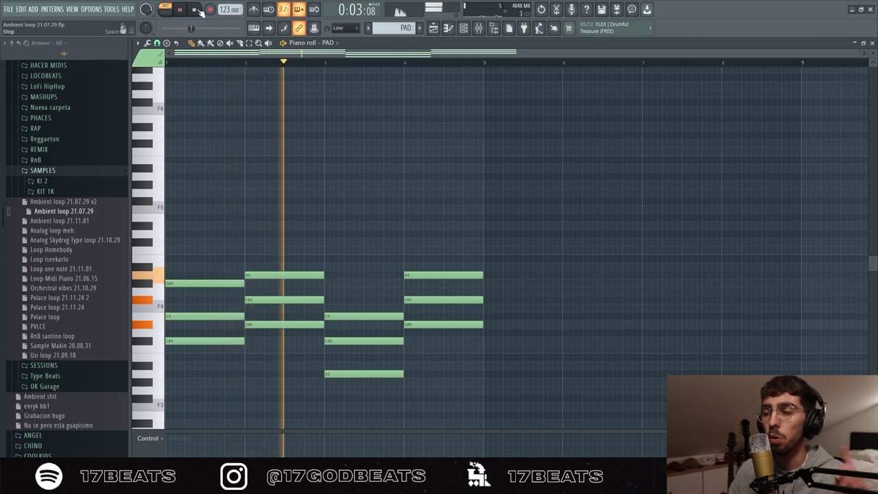
pyautogui.click(196, 10)
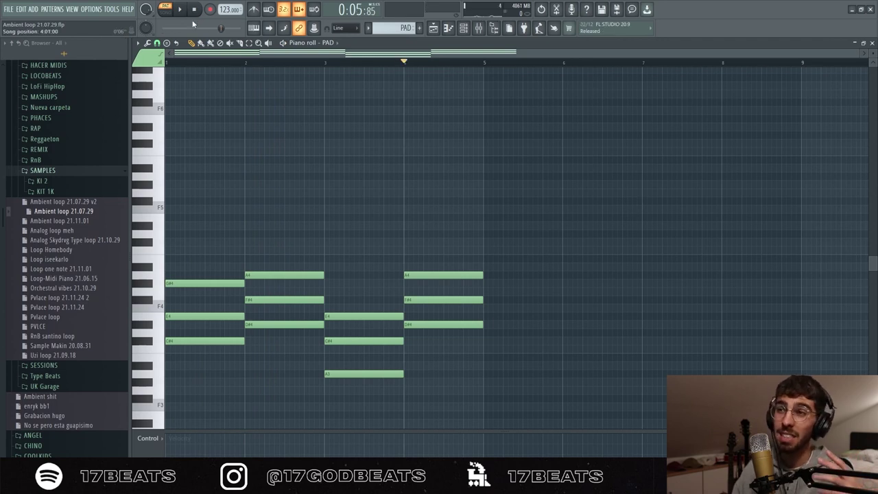
pyautogui.click(197, 14)
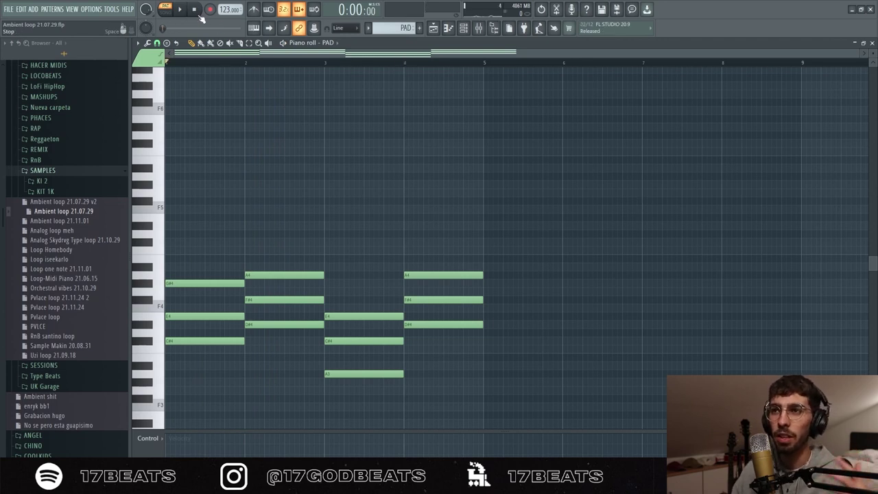
pyautogui.click(180, 9)
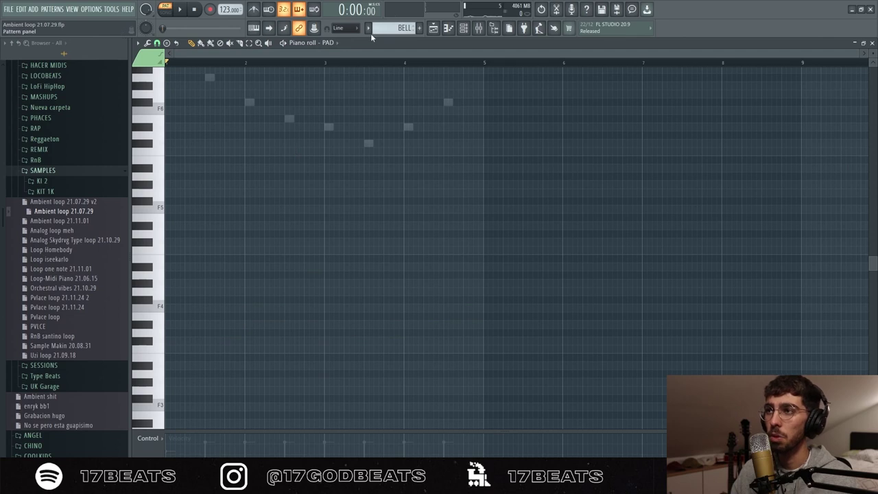
# - Switch to the BELLPAD pattern, play it in the piano roll, and select its first chord's notes
pyautogui.scroll(-1, 376, 30)
pyautogui.scroll(-1, 370, 47)
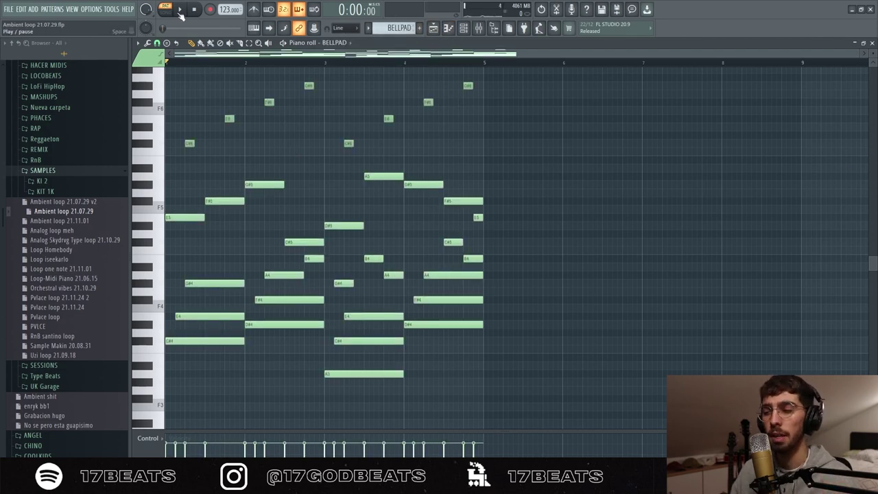
pyautogui.click(179, 10)
pyautogui.scroll(2, 271, 202)
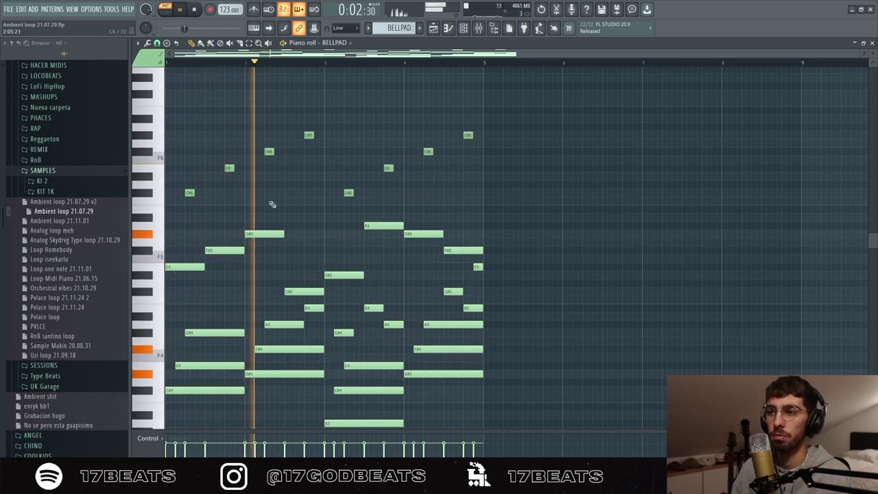
pyautogui.scroll(-1, 290, 204)
pyautogui.moveTo(456, 384); pyautogui.dragTo(218, 385)
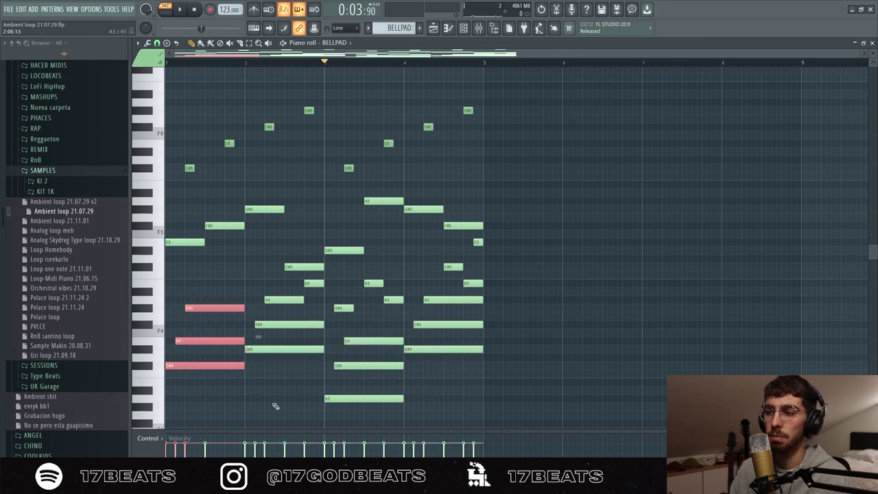
pyautogui.press('space')
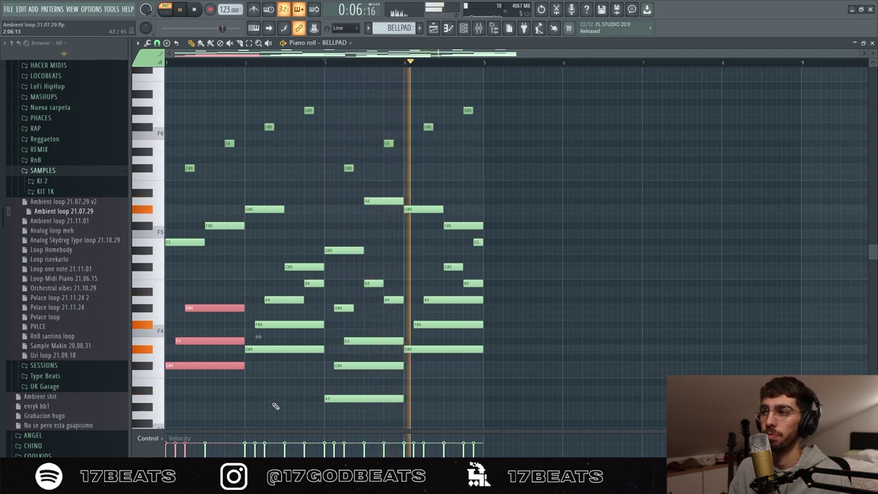
pyautogui.press('space')
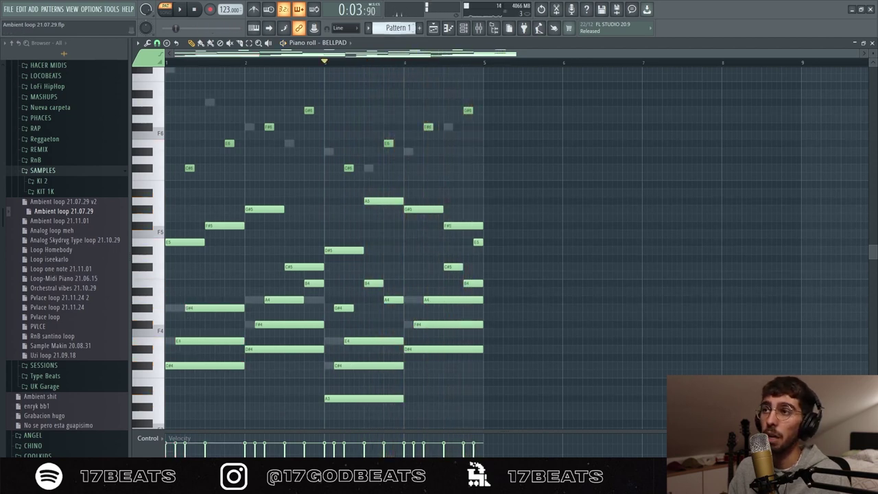
# - Switch to the BELL pattern and play its notes from the start of the piano roll
pyautogui.scroll(-1, 395, 28)
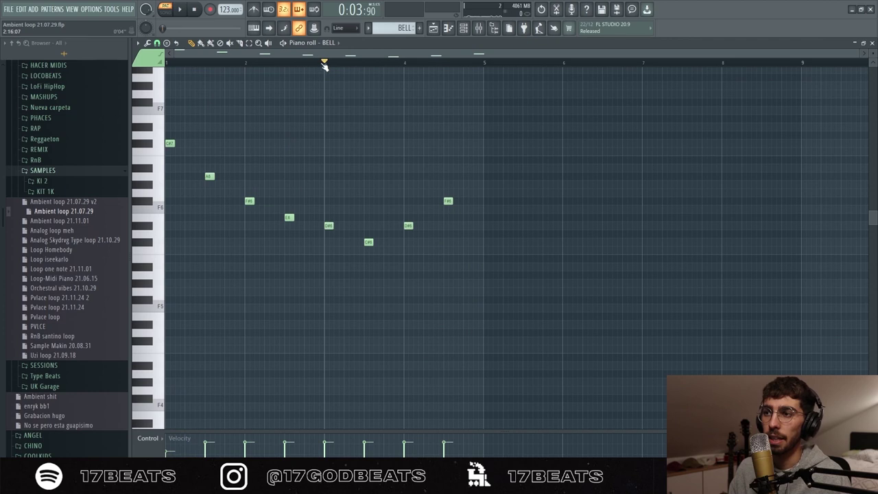
pyautogui.moveTo(287, 60); pyautogui.dragTo(412, 70)
pyautogui.click(194, 9)
pyautogui.press('space')
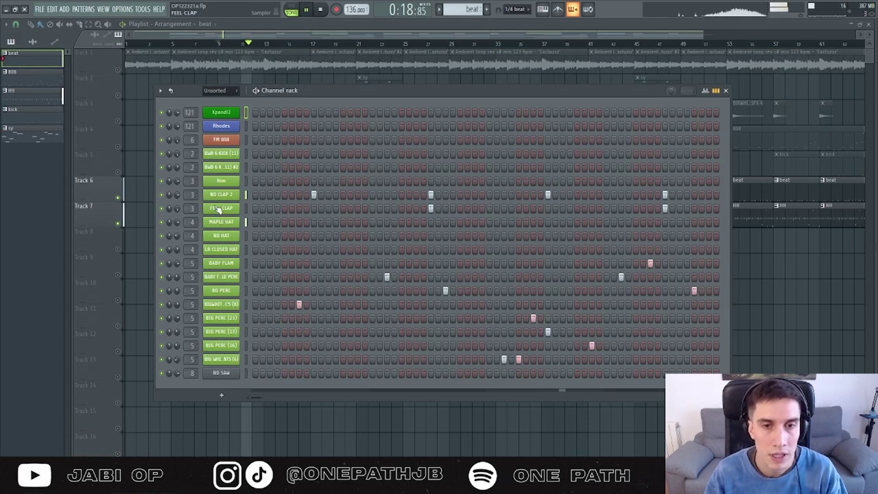
# - Return to the playlist and examine the HH pattern's MAPLE HAT notes in the piano roll
pyautogui.press('F6')
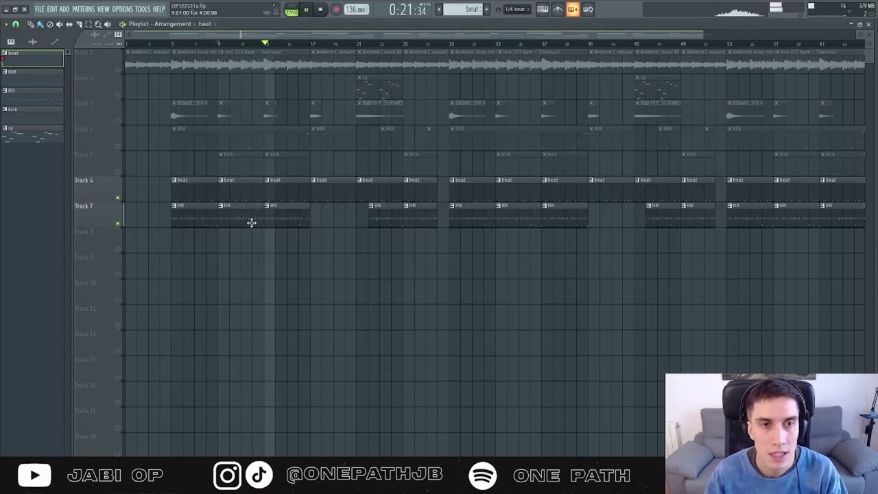
pyautogui.doubleClick(251, 220)
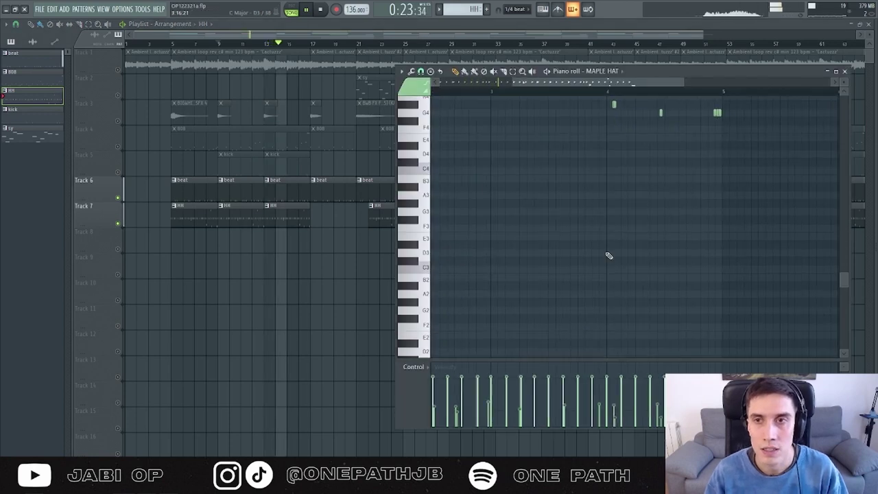
pyautogui.scroll(3, 608, 254)
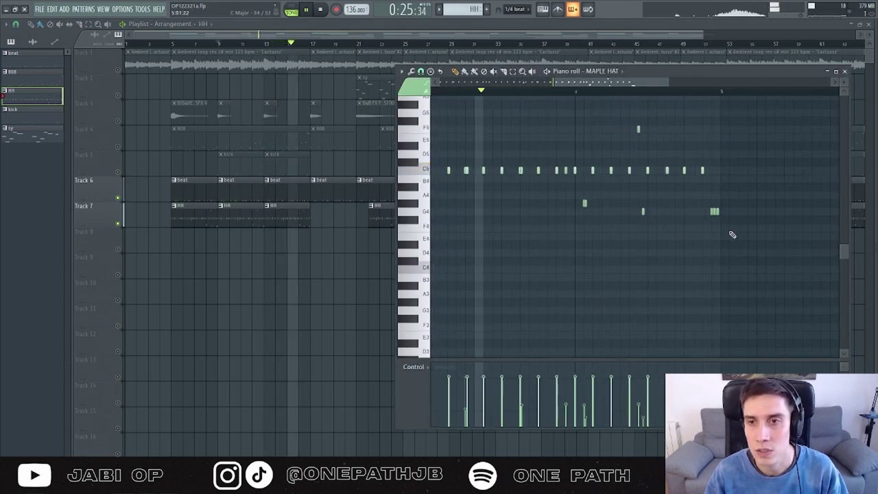
pyautogui.keyDown('ctrl'); pyautogui.scroll(3, 732, 235); pyautogui.keyUp('ctrl')
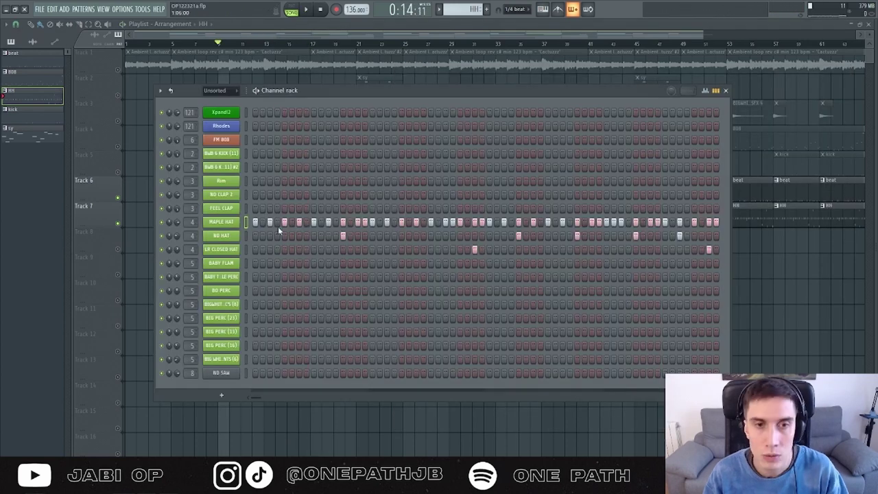
# - Check the MAPLE HAT channel's settings, and close them together with the channel rack
pyautogui.press('F6')
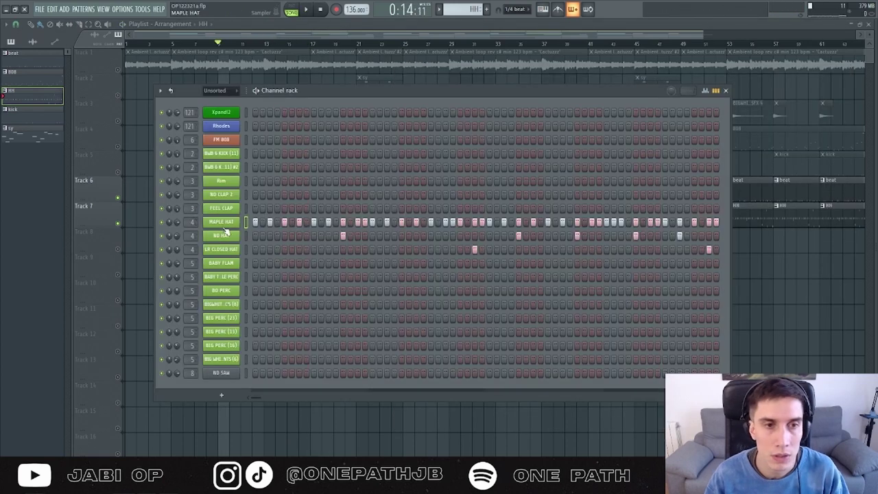
pyautogui.click(223, 225)
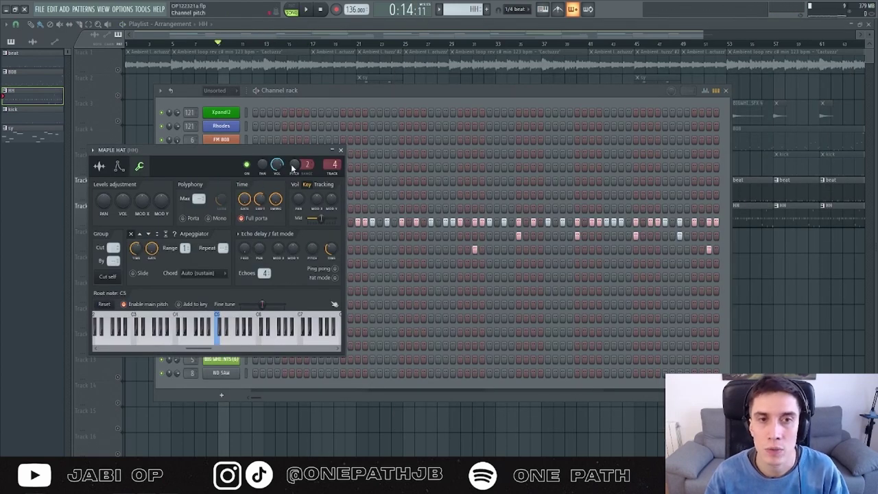
pyautogui.click(342, 151)
pyautogui.press('F6')
# - Unmute the kick and 808 tracks, and play the drums from bar 9 and bar 13
pyautogui.click(118, 172)
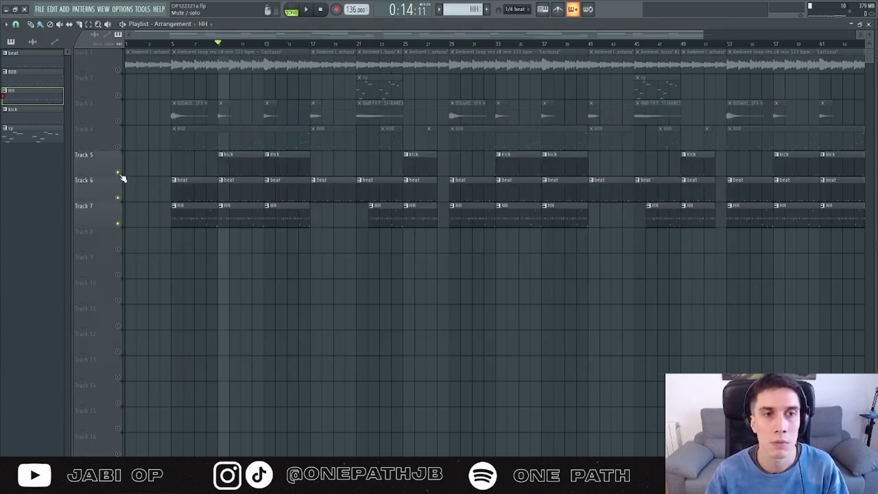
pyautogui.press('space')
pyautogui.scroll(4, 278, 189)
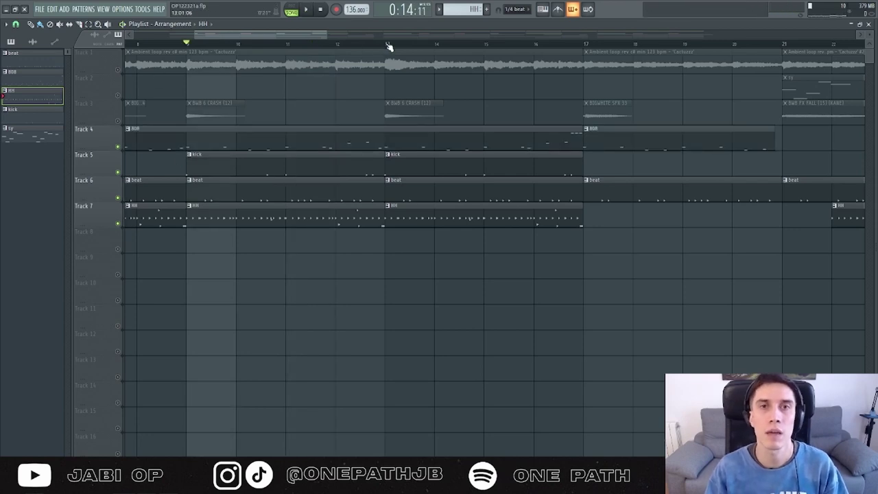
pyautogui.click(388, 44)
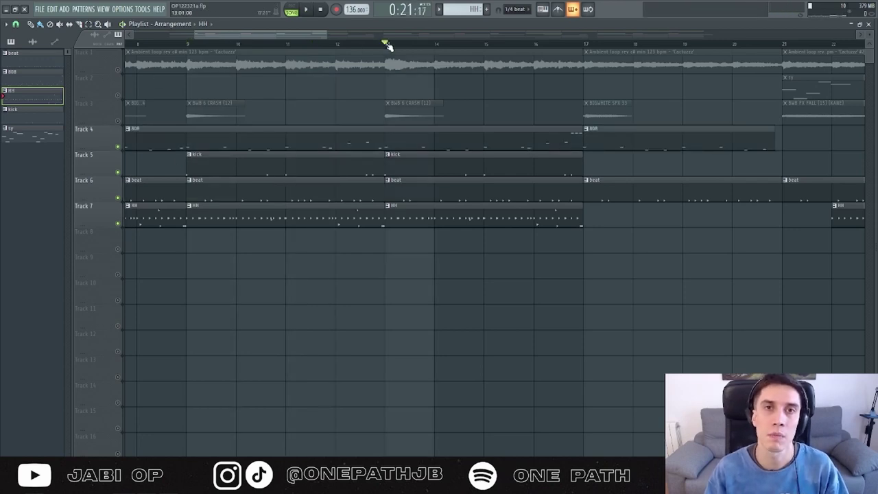
pyautogui.press('space')
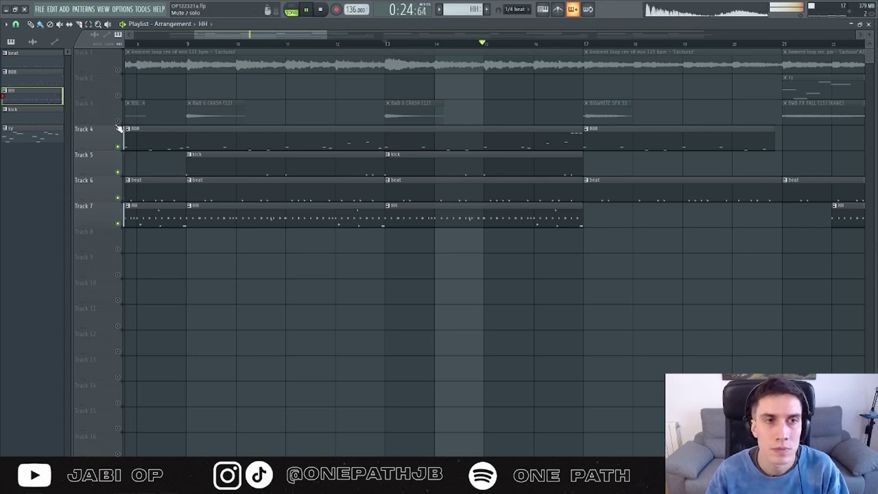
pyautogui.scroll(-3, 199, 182)
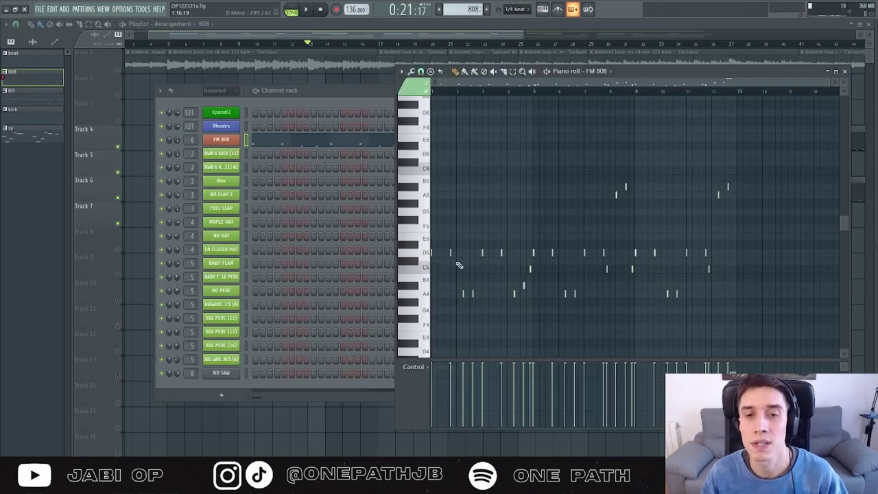
# - In the 808 pattern's piano roll, select the higher notes and the three D7 notes before bar 13, and close the open windows
pyautogui.moveTo(583, 151); pyautogui.dragTo(779, 243)
pyautogui.scroll(4, 755, 248)
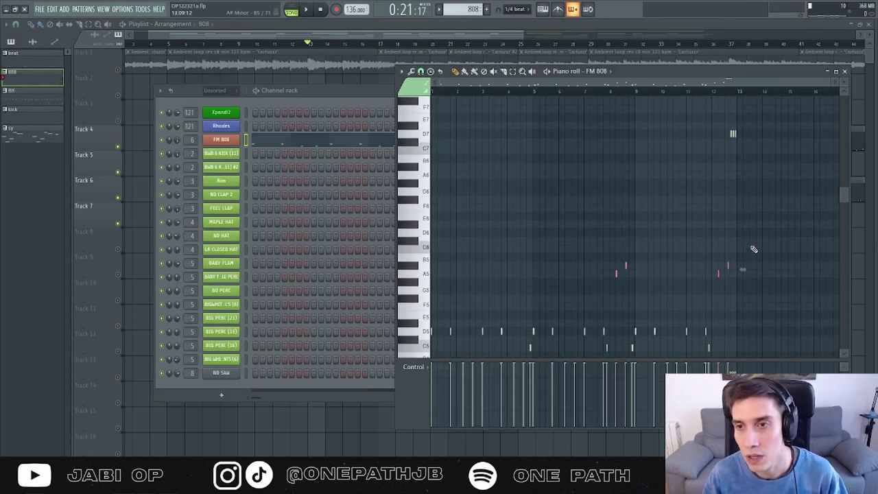
pyautogui.moveTo(715, 126); pyautogui.dragTo(778, 192)
pyautogui.scroll(4, 760, 195)
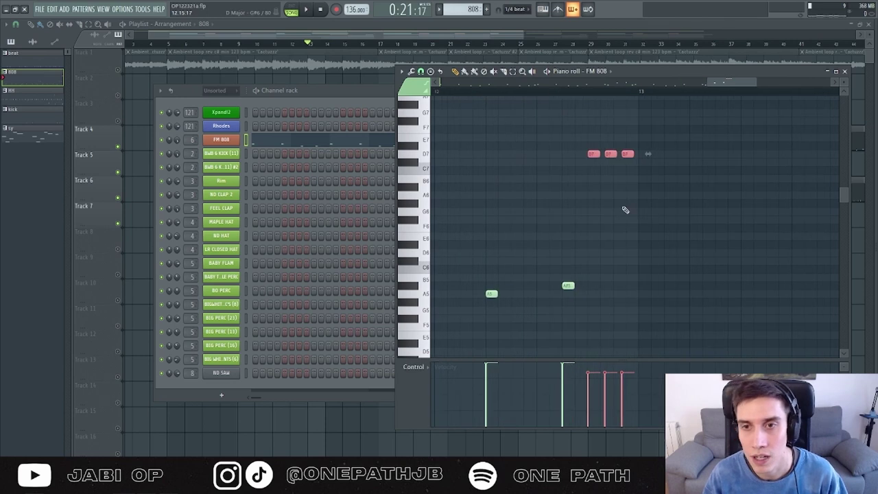
pyautogui.press('F12')
# - Play the full arrangement from bar 13, and check the sample settings of the second ambient loop clip at bar 21
pyautogui.scroll(-2, 378, 161)
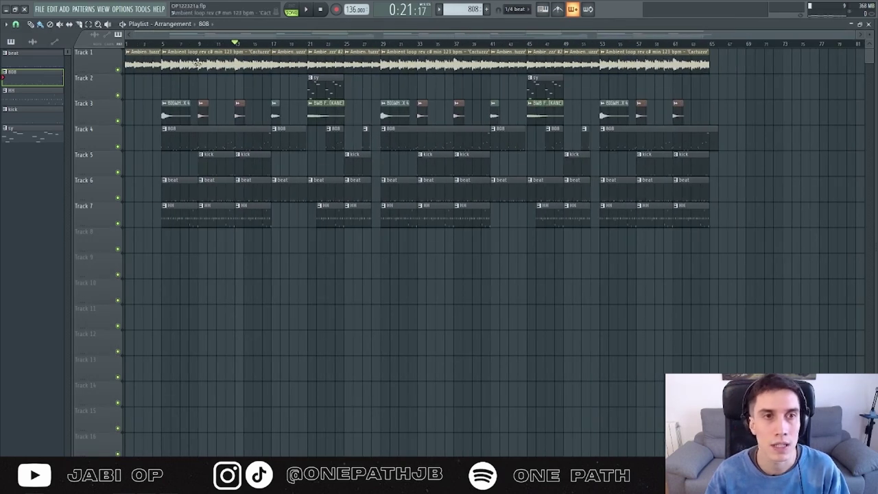
pyautogui.press('space')
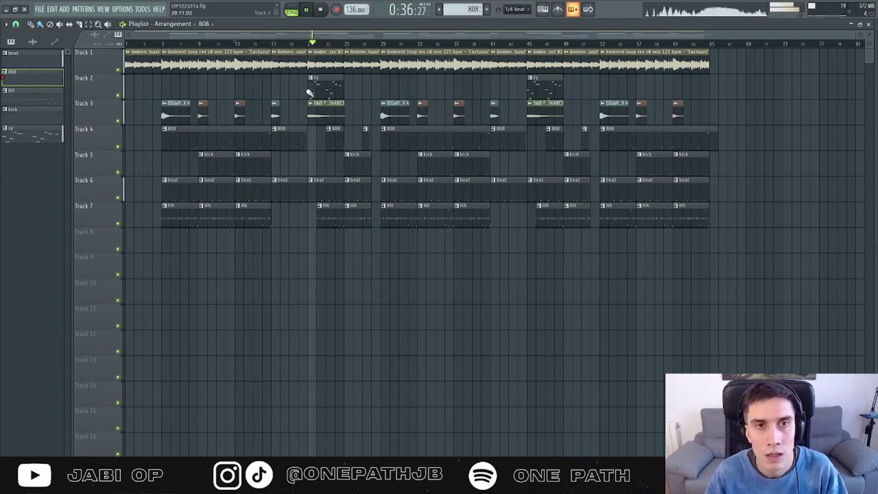
pyautogui.doubleClick(328, 56)
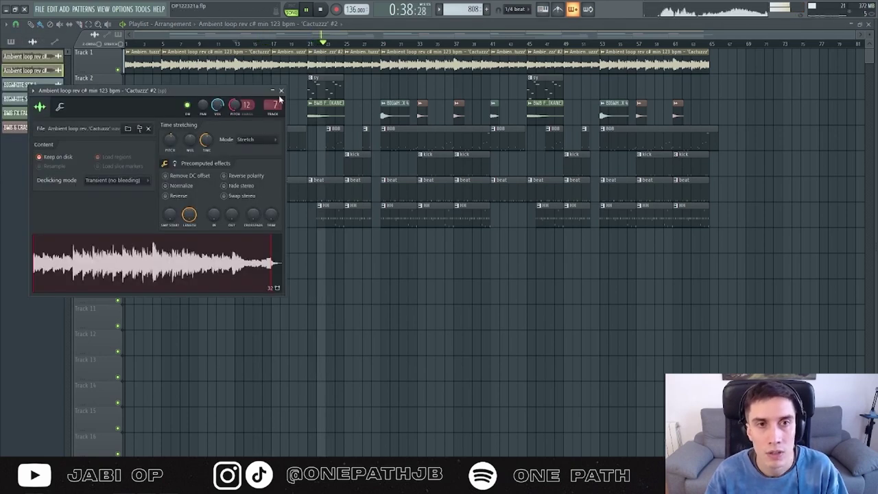
pyautogui.click(281, 91)
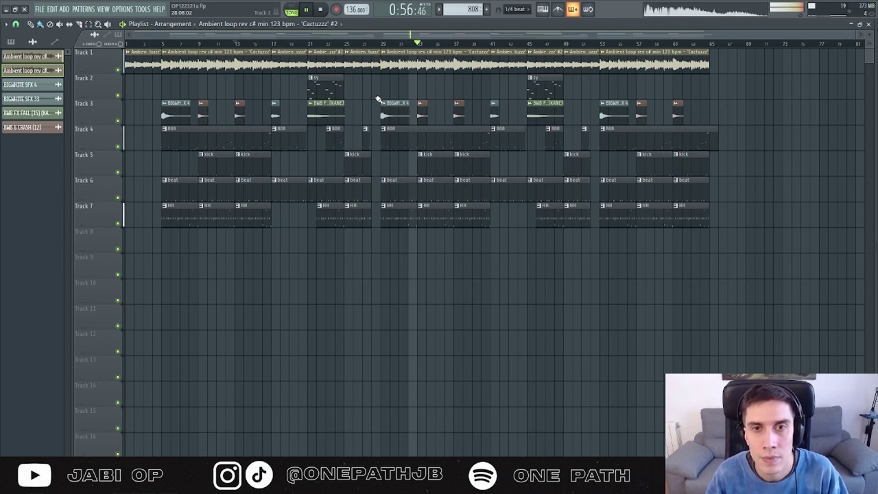
pyautogui.press('space')
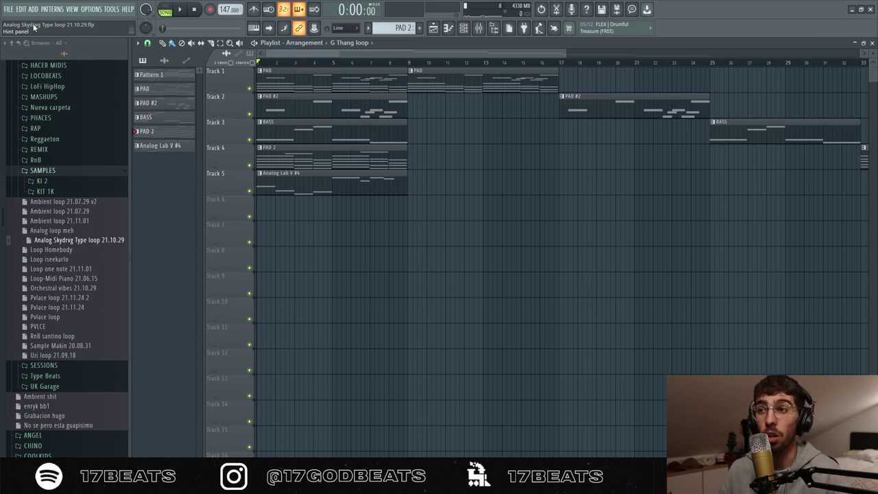
# - Play the Analog Skydrvg loop in the playlist, and open the PAD pattern in the piano roll to play its chords
pyautogui.press('space')
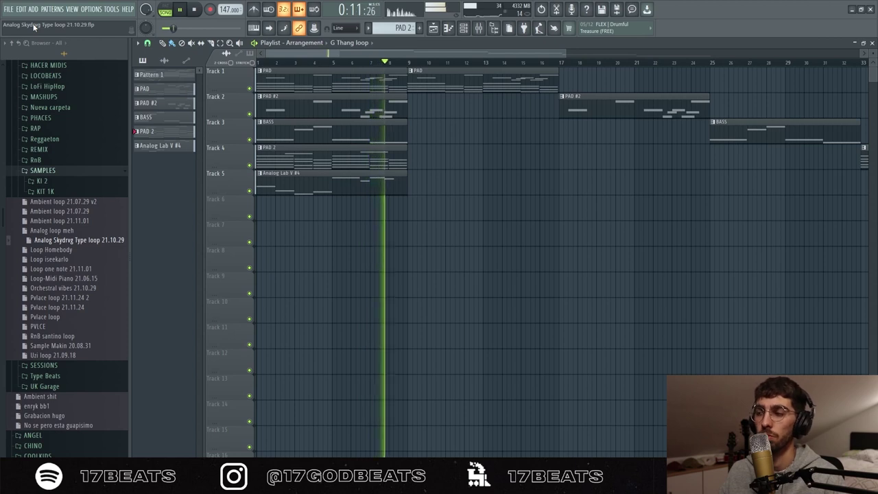
pyautogui.press('space')
pyautogui.click(345, 90)
pyautogui.doubleClick(345, 90)
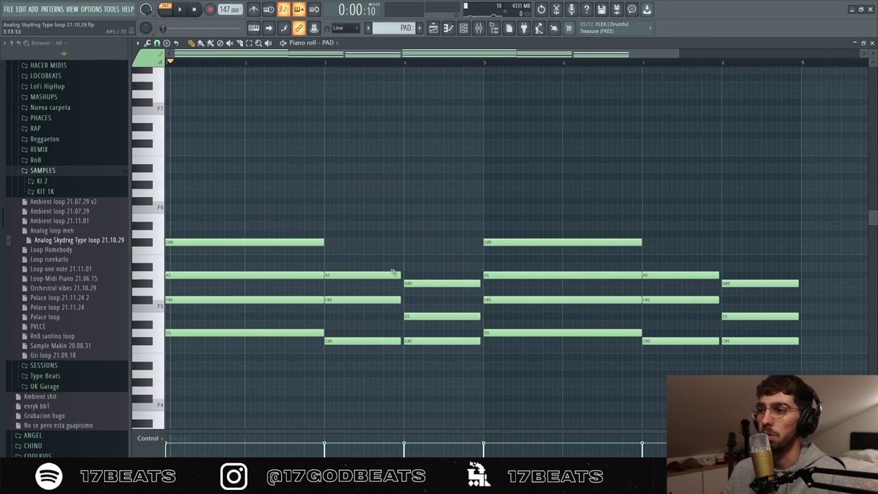
pyautogui.press('space')
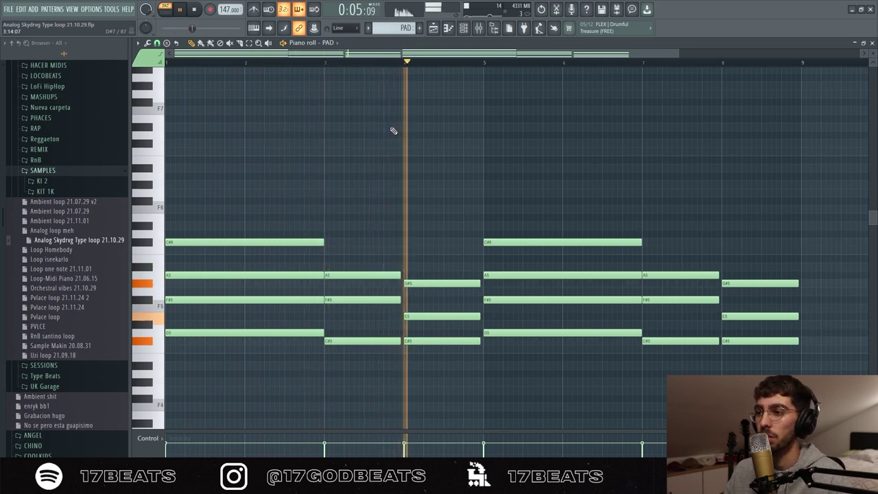
pyautogui.press('space')
# - Switch to the PAD #2 pattern and play its melody notes in the piano roll
pyautogui.scroll(-3, 394, 130)
pyautogui.press('KP_Add')
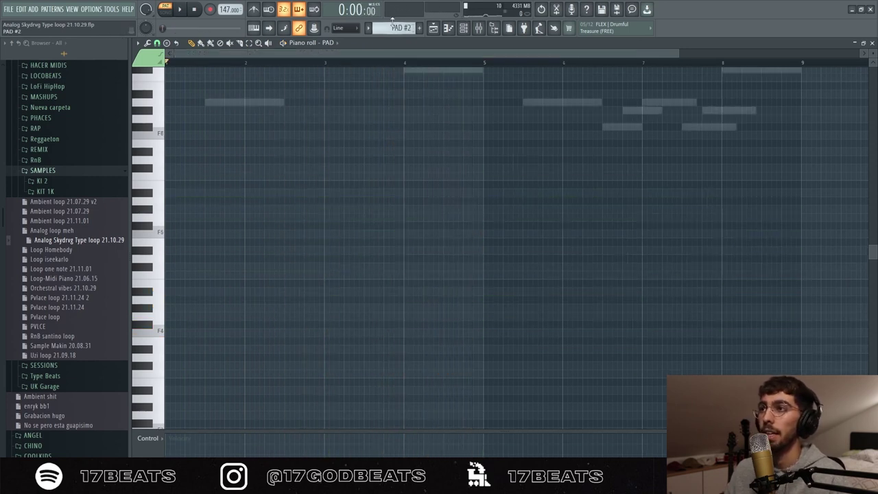
pyautogui.scroll(2, 402, 109)
pyautogui.doubleClick(266, 151)
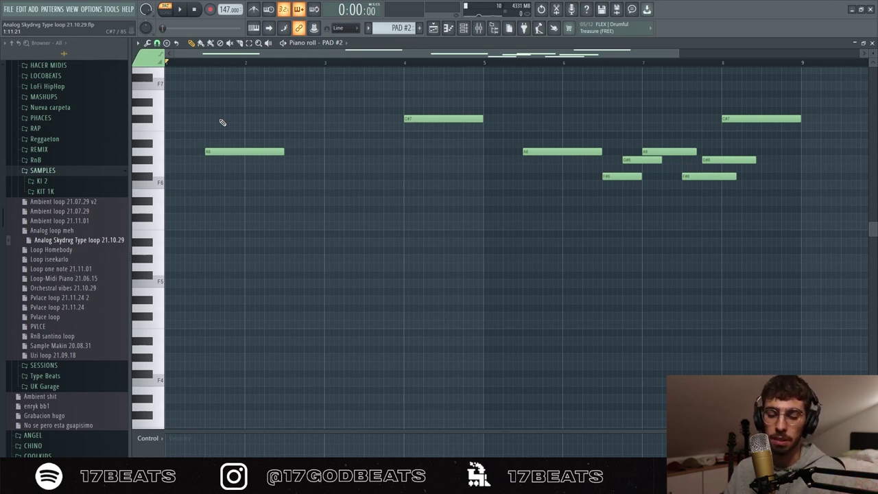
pyautogui.press('space')
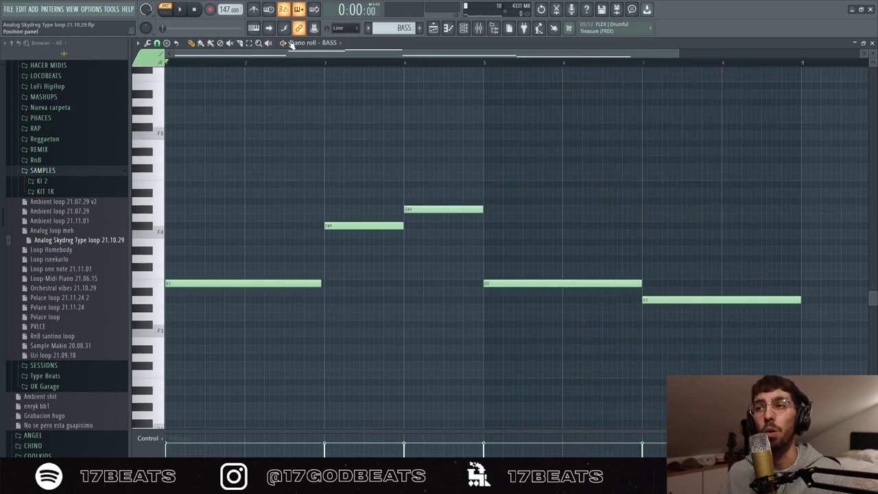
# - Play the BASS pattern's notes in the piano roll, and return to the playlist
pyautogui.press('space')
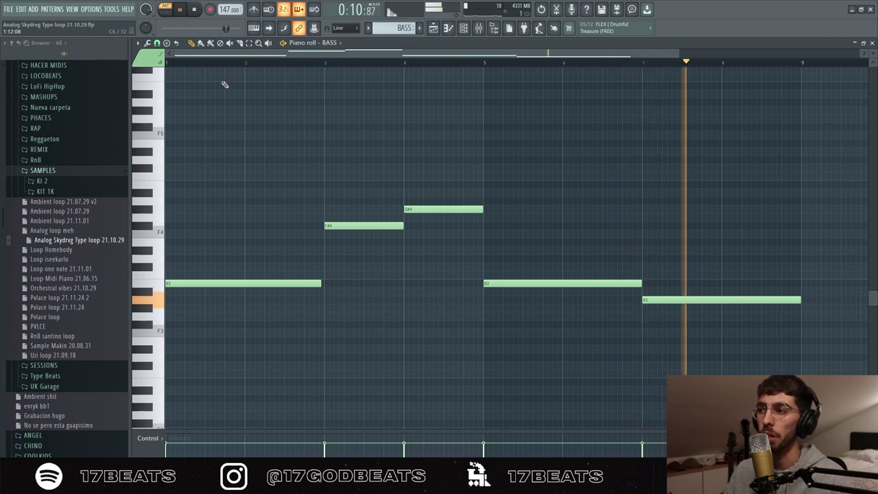
pyautogui.press('space')
pyautogui.click(433, 28)
pyautogui.scroll(2, 300, 72)
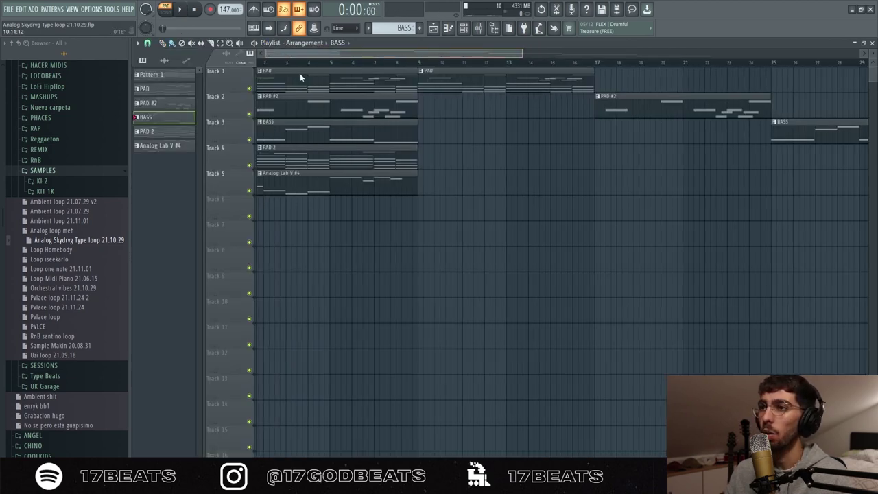
# - Open the PAD 2 pattern from Track 4 in the piano roll and play its layered chords
pyautogui.doubleClick(288, 148)
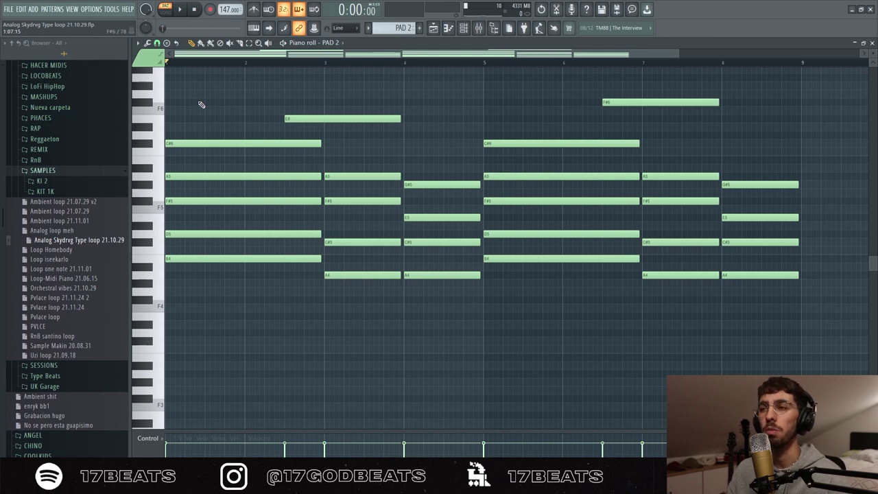
pyautogui.press('space')
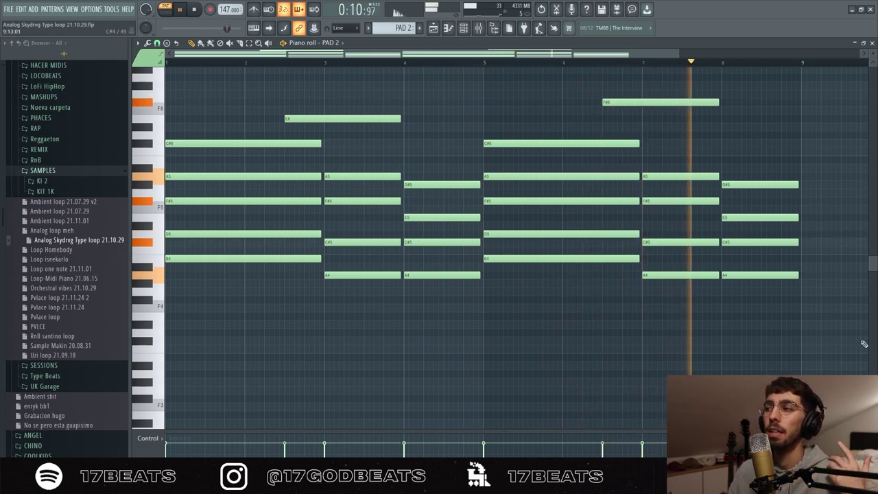
pyautogui.press('space')
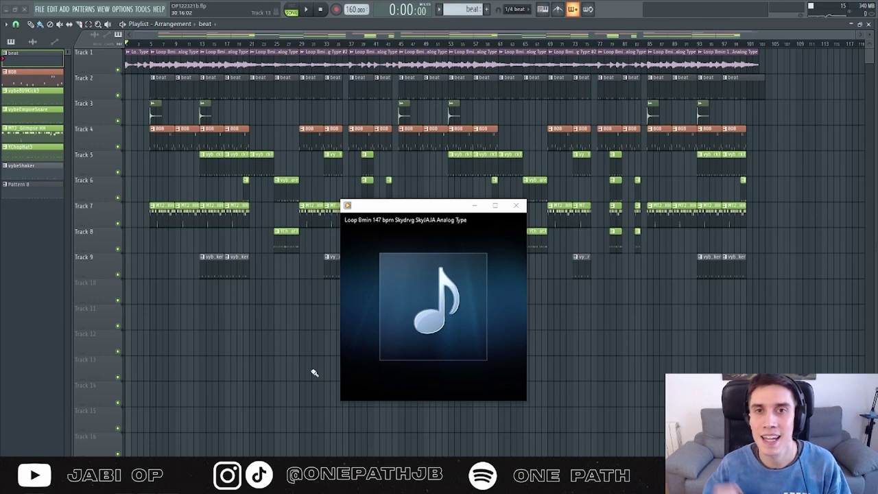
# - Close the media player window showing the 147 bpm loop, and select the loop's #2 clip on Track 1
pyautogui.click(516, 205)
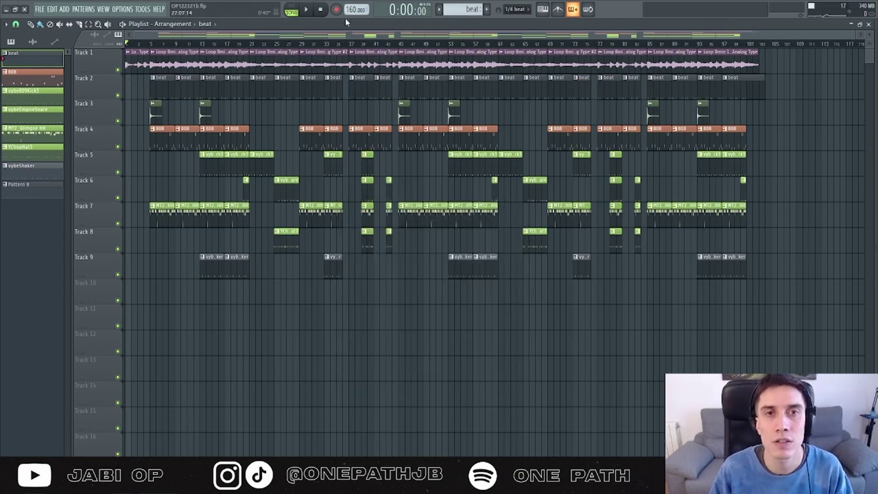
pyautogui.click(308, 52)
pyautogui.click(293, 102)
# - Solo the beat track and play it from bar 5
pyautogui.click(150, 44)
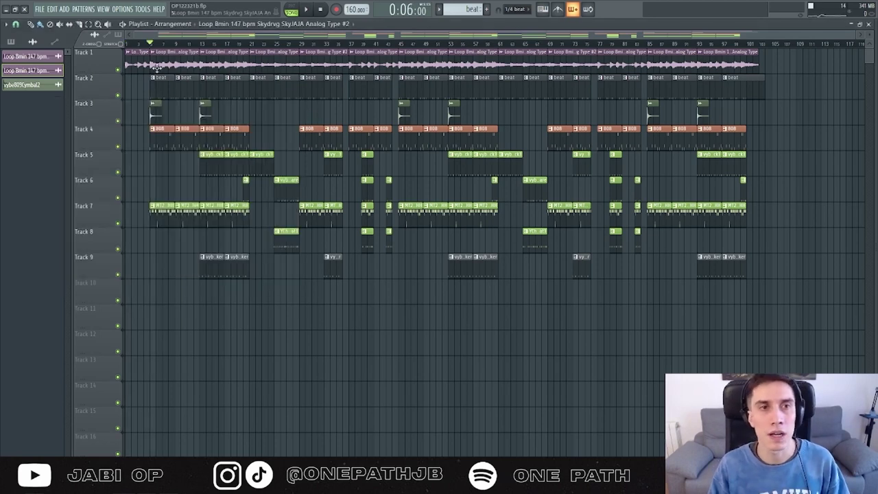
pyautogui.keyDown('ctrl'); pyautogui.click(118, 96); pyautogui.keyUp('ctrl')
pyautogui.press('space')
pyautogui.scroll(5, 132, 151)
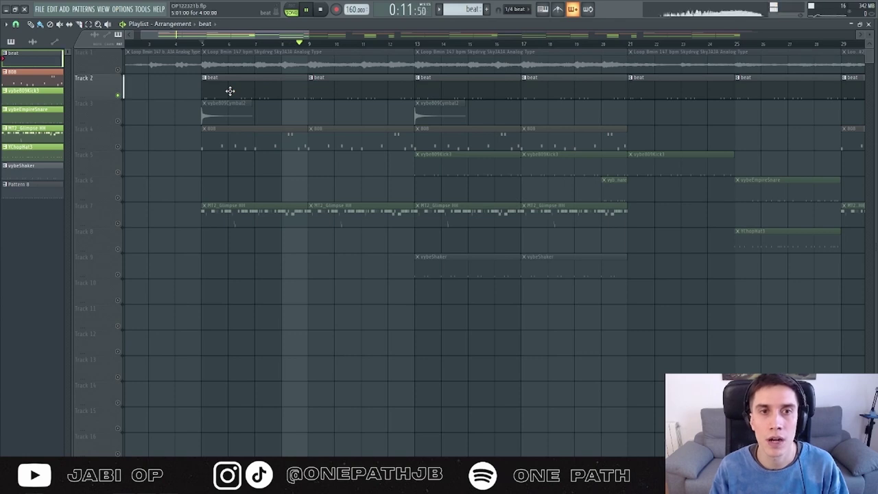
pyautogui.press('space')
# - Open the MT2_Glimpse HH pattern in the piano roll and play its hi-hat notes along with the beat
pyautogui.doubleClick(221, 209)
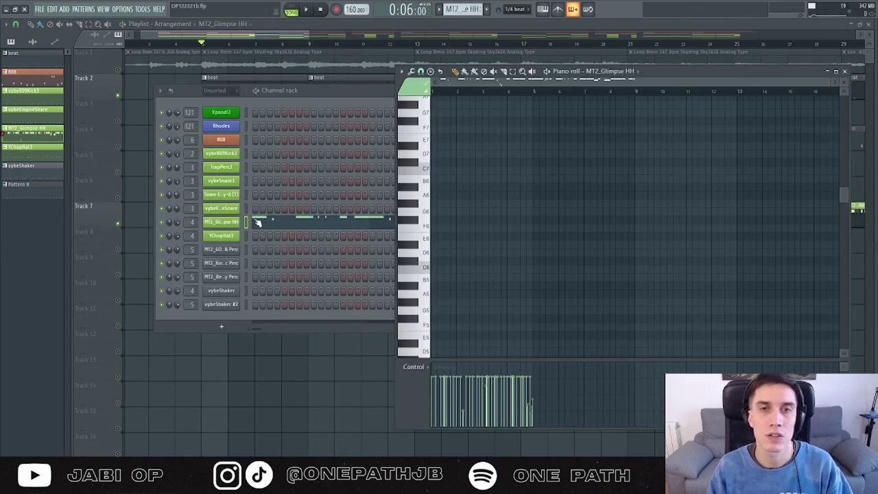
pyautogui.press('space')
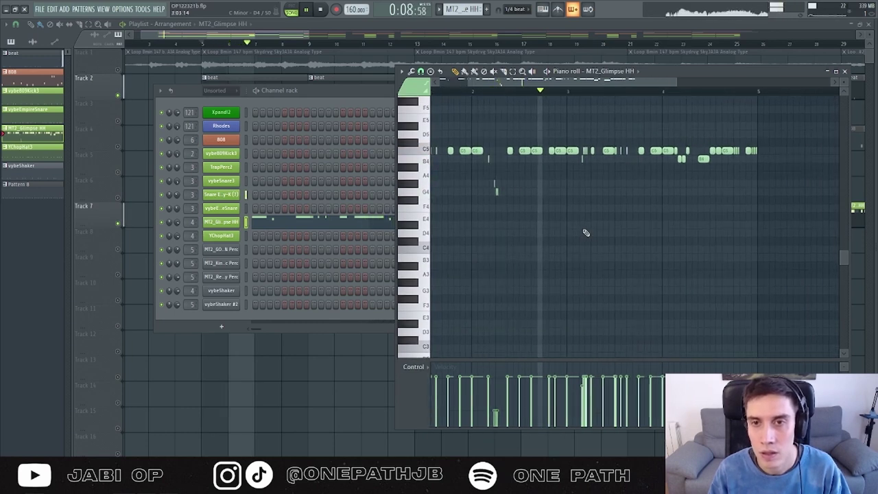
pyautogui.scroll(-2, 590, 230)
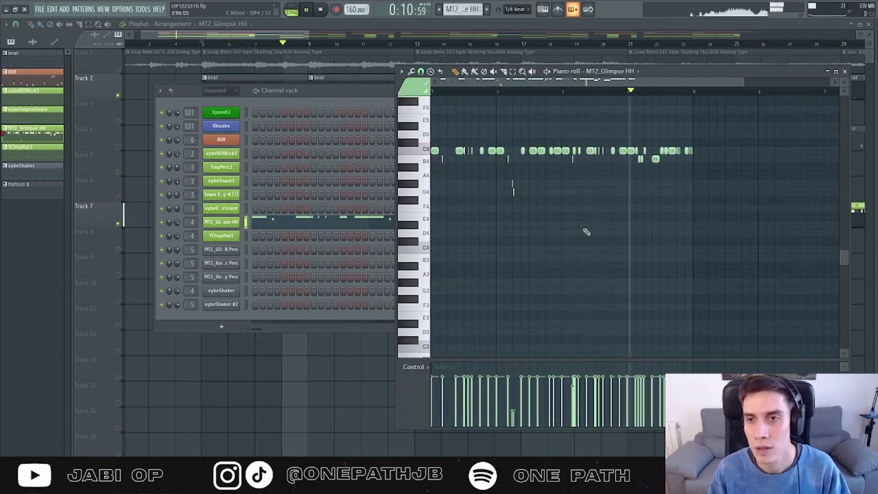
pyautogui.press('space')
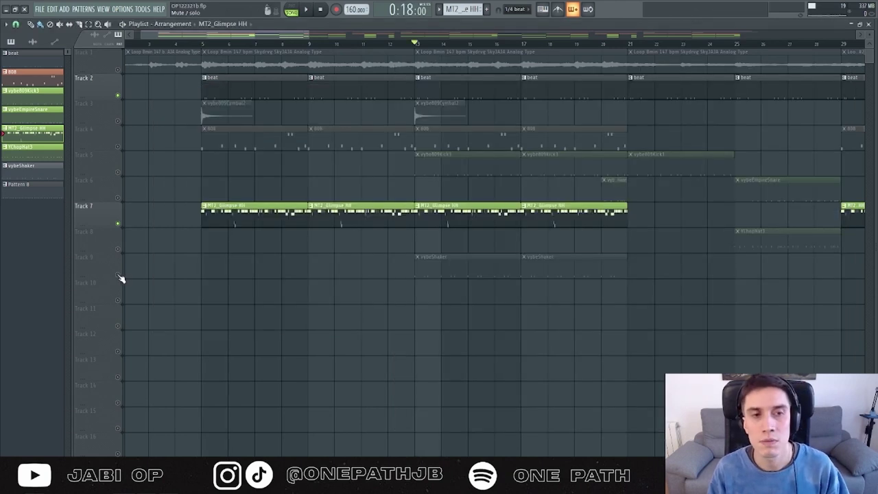
# - Unmute the vybeShaker, 808 and vybe809Kick3 tracks, and play the drums from bar 13
pyautogui.click(118, 278)
pyautogui.press('space')
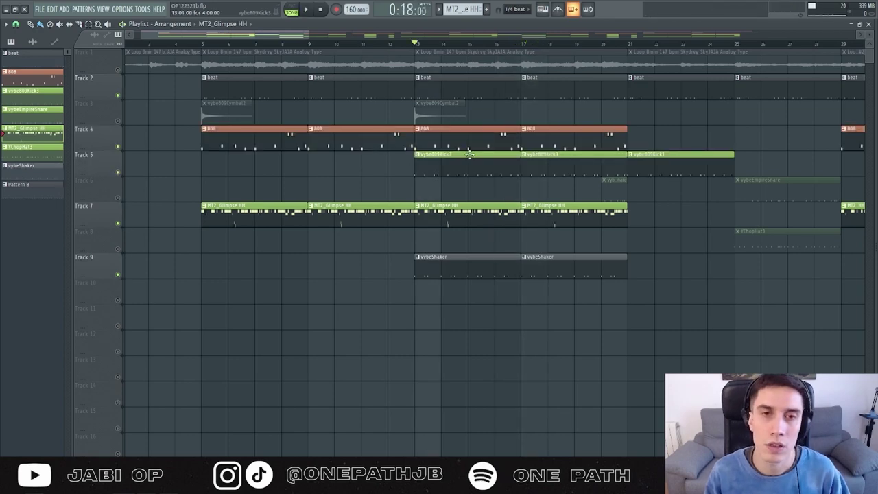
pyautogui.press('space')
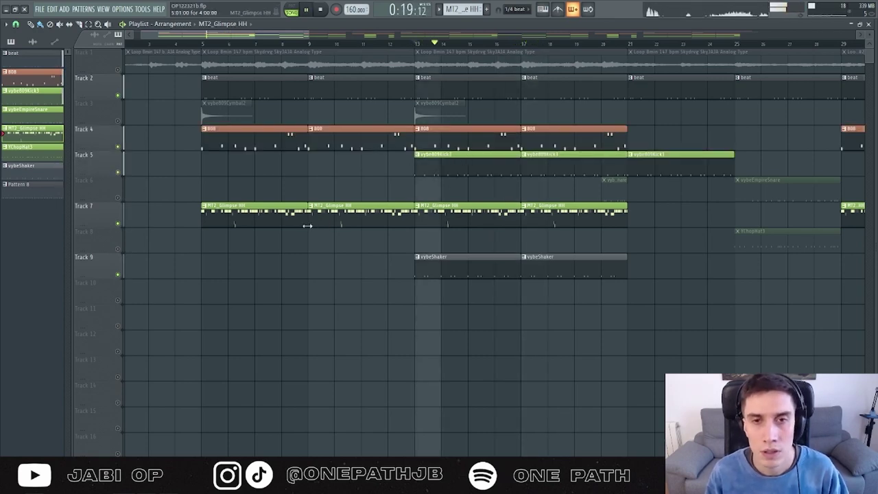
# - Unmute the snare, cymbal and YChopHat3 tracks during playback, and examine the drum arrangement around bars 17 to 29
pyautogui.click(118, 198)
pyautogui.click(118, 122)
pyautogui.scroll(-4, 352, 284)
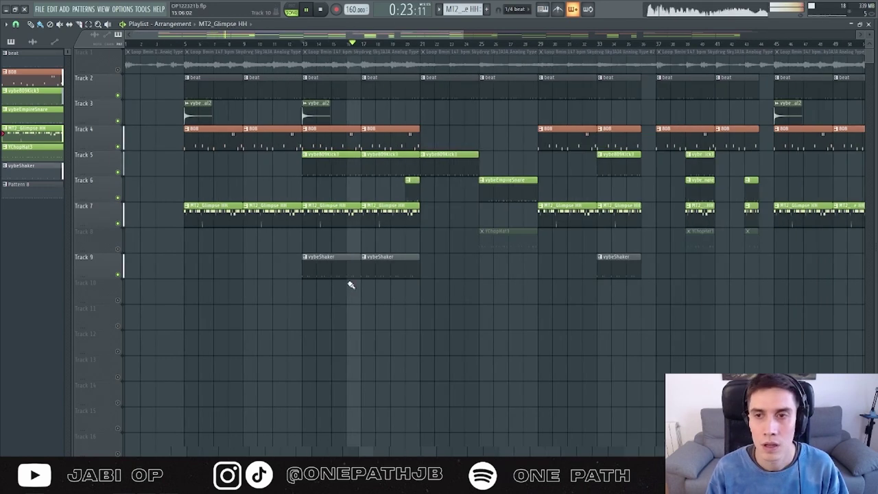
pyautogui.click(118, 250)
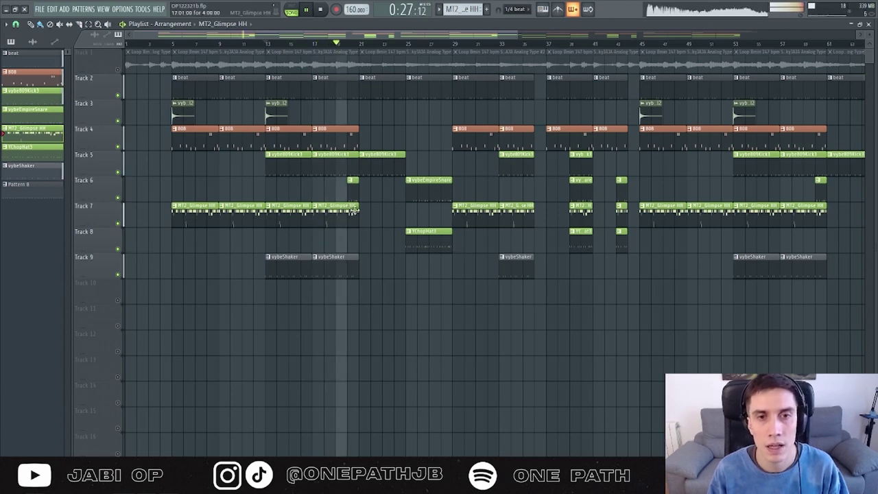
pyautogui.scroll(4, 355, 210)
pyautogui.scroll(1, 354, 210)
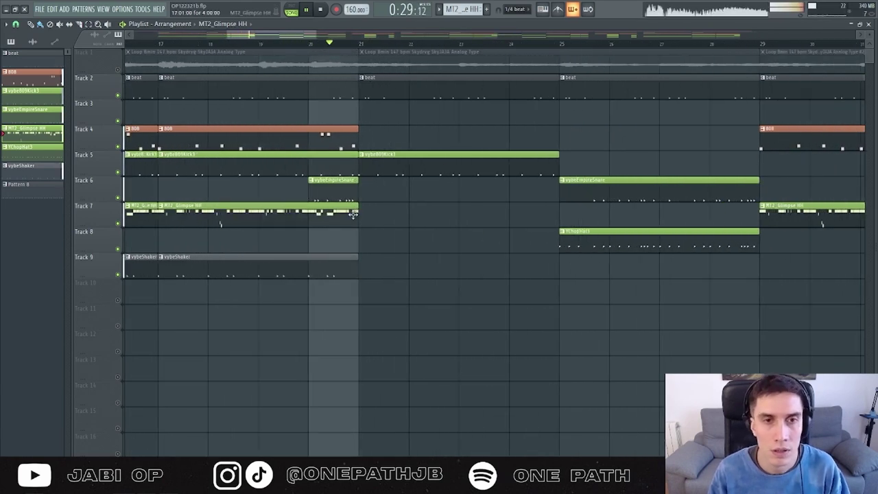
# - Play the arrangement from bar 13 with the Track 1 melody loop unmuted alongside the drums
pyautogui.scroll(-5, 402, 239)
pyautogui.press('space')
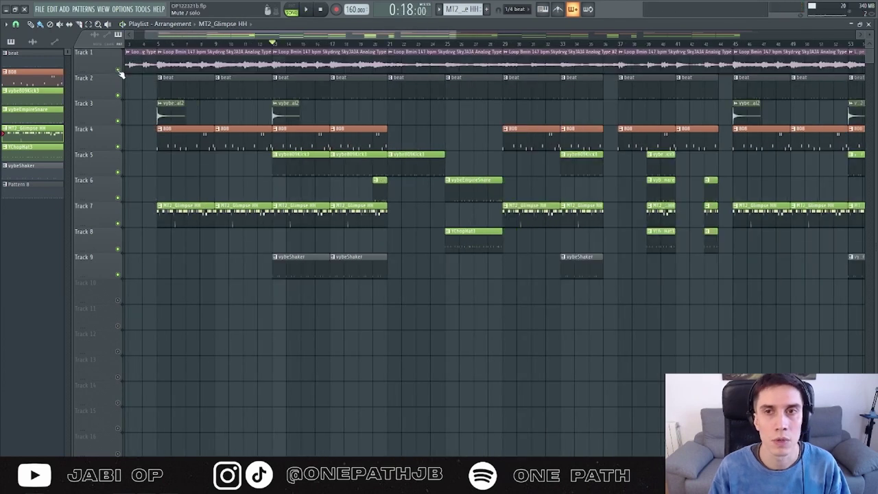
pyautogui.press('space')
pyautogui.scroll(-3, 280, 197)
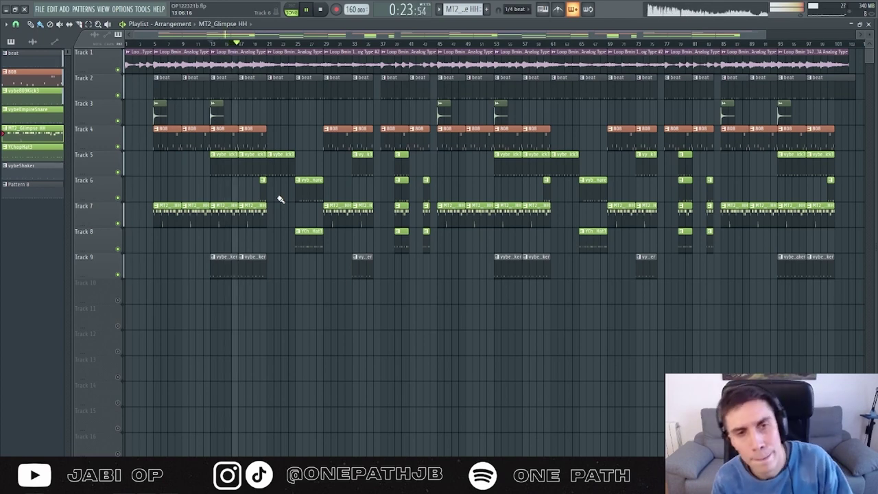
# - Highlight the vybeEmpireSnare and YChopHat3 clips at bar 25, and examine the arrangement from there to the Track 1 loops spanning bars 45 to 69
pyautogui.moveTo(284, 102); pyautogui.dragTo(365, 300)
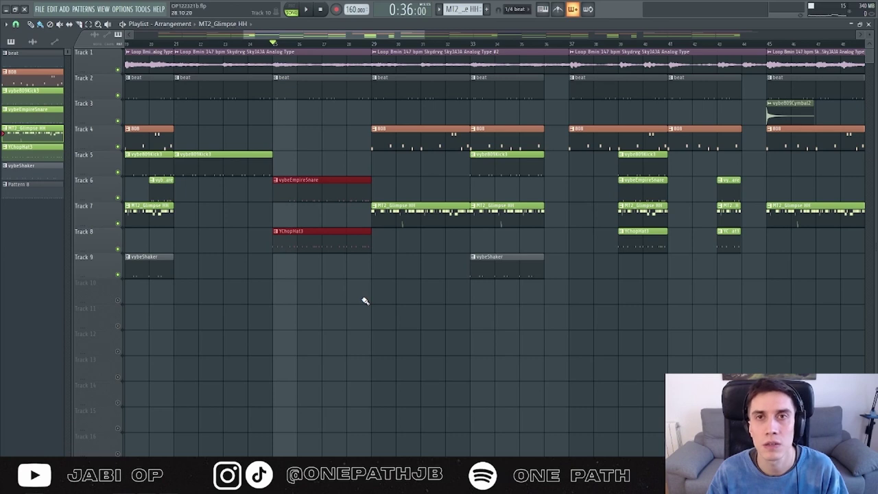
pyautogui.press('space')
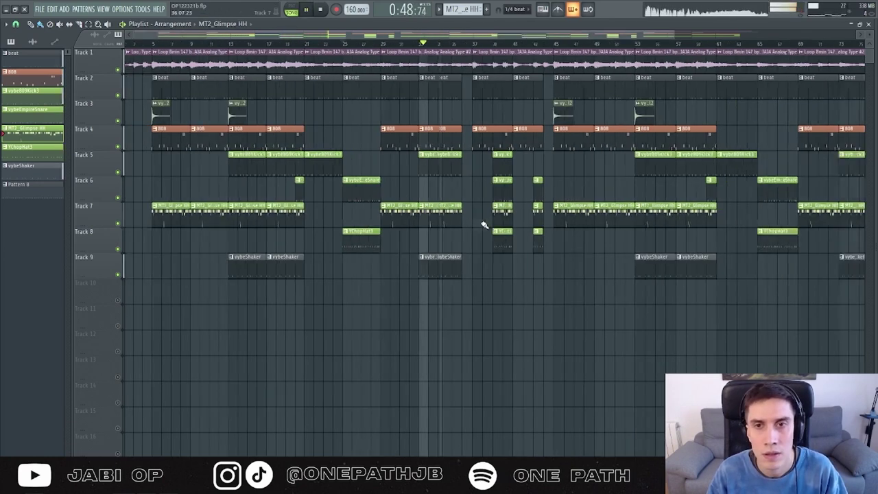
pyautogui.scroll(-1, 481, 224)
pyautogui.scroll(3, 389, 130)
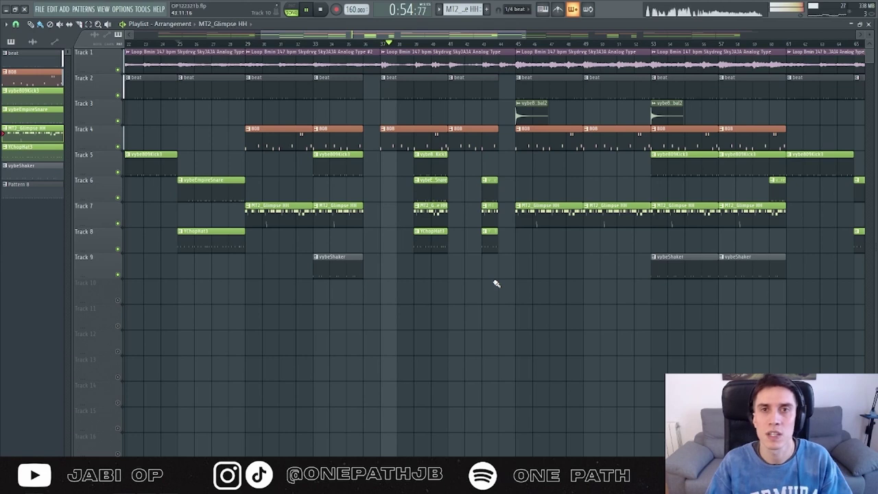
pyautogui.scroll(-4, 495, 266)
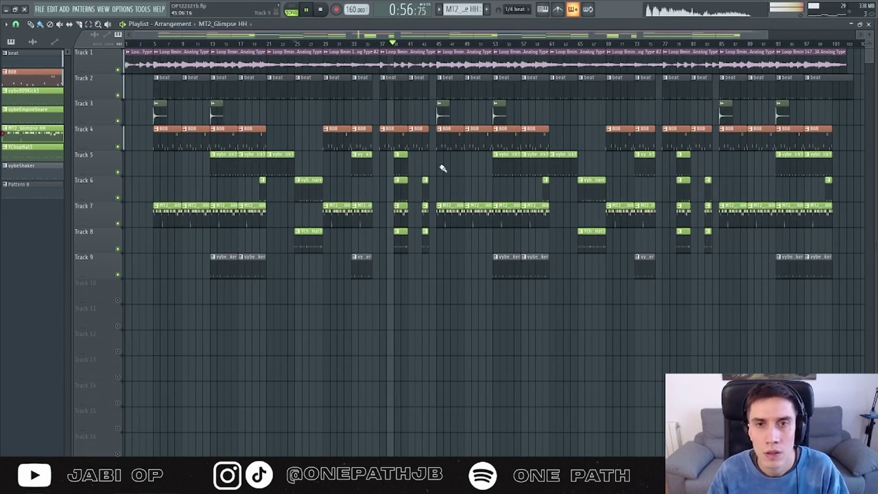
pyautogui.press('space')
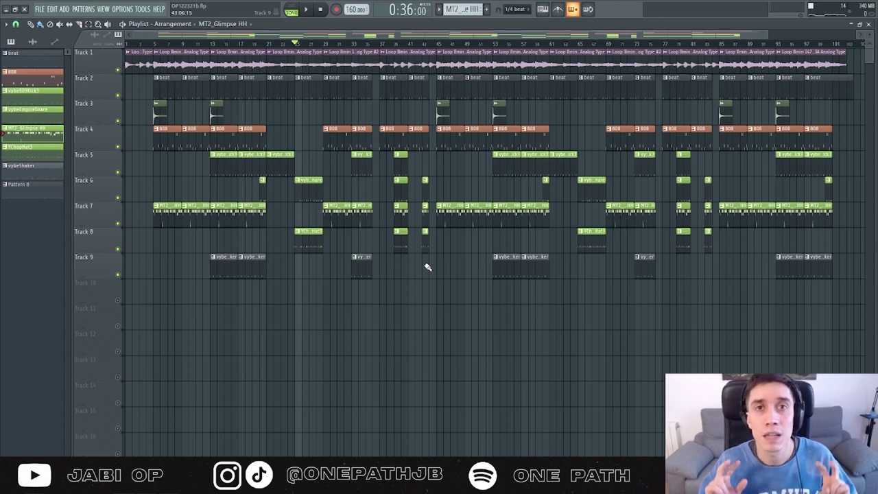
pyautogui.moveTo(447, 50); pyautogui.dragTo(604, 72)
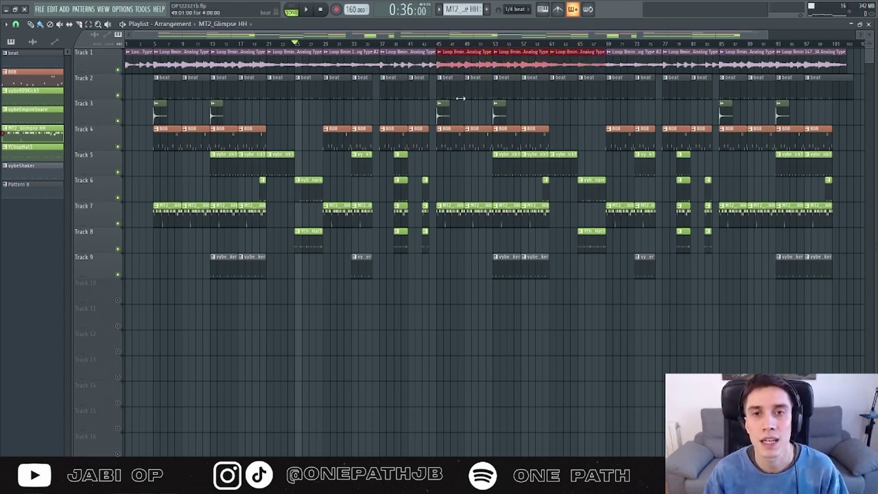
pyautogui.click(484, 298)
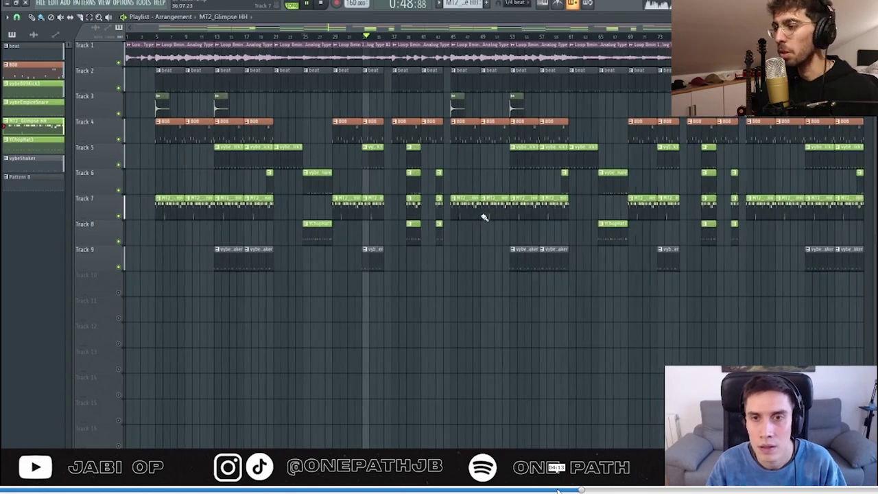
# - Jump back to about 04:13 in the recorded arrangement video
pyautogui.click(561, 490)
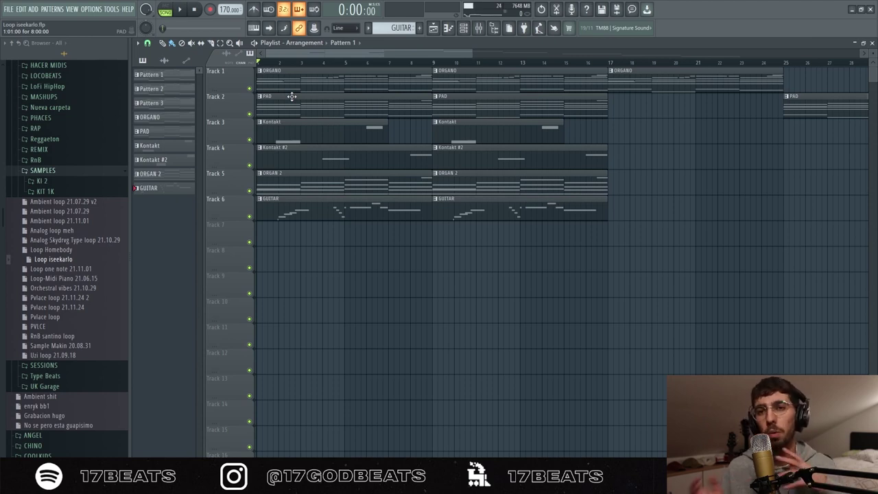
# - Play the Loop iseekarlo arrangement from the beginning
pyautogui.press('space')
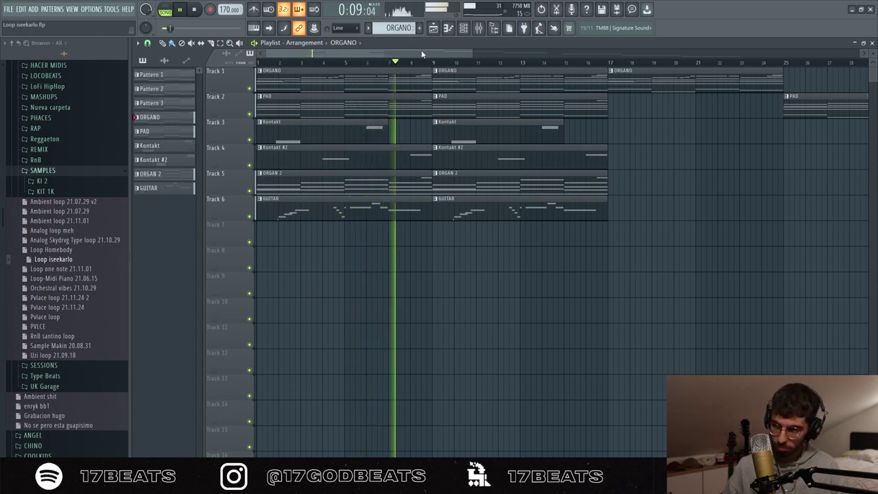
pyautogui.press('space')
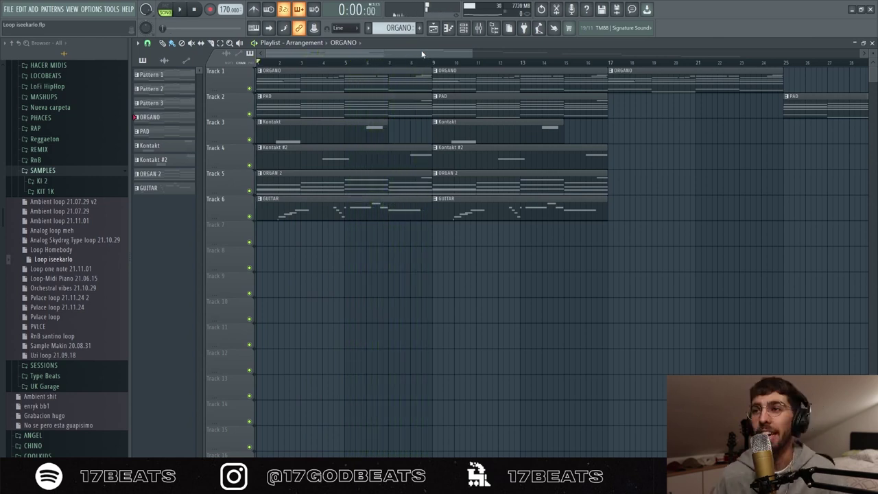
# - Open the ORGANO pattern in the piano roll and highlight its first chord and the passing notes in bars 2, 4 and 8
pyautogui.press('F7')
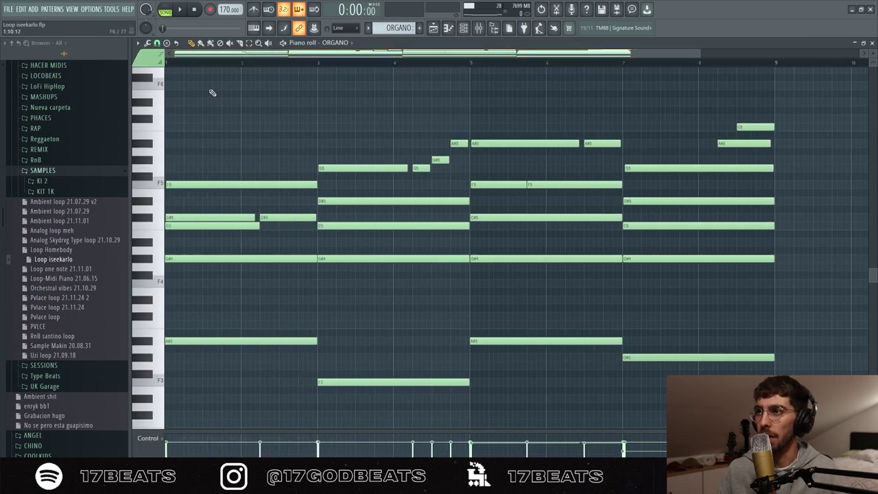
pyautogui.moveTo(219, 148); pyautogui.dragTo(221, 381)
pyautogui.moveTo(304, 206); pyautogui.dragTo(308, 232)
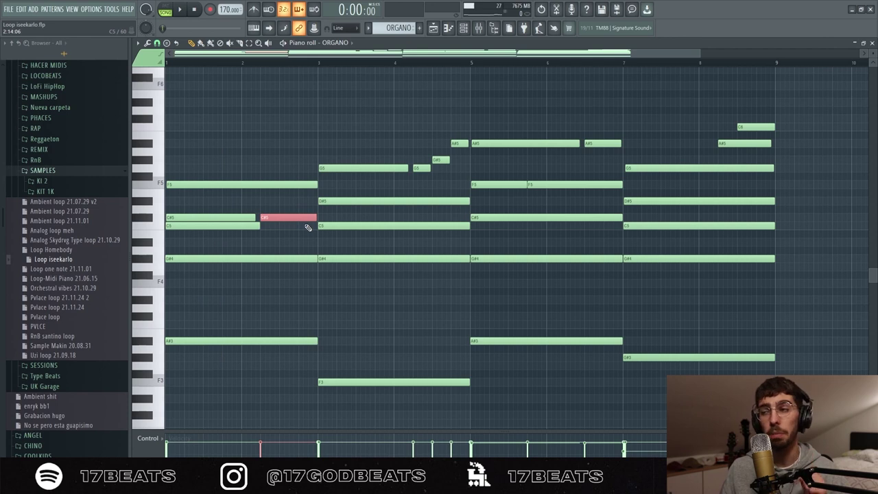
pyautogui.moveTo(422, 152); pyautogui.dragTo(429, 176)
pyautogui.moveTo(445, 150); pyautogui.dragTo(453, 167)
pyautogui.moveTo(457, 130); pyautogui.dragTo(469, 150)
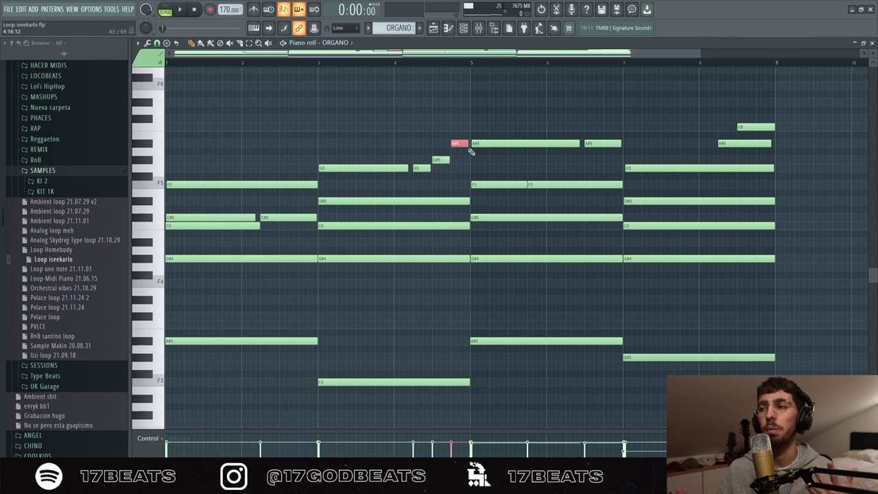
pyautogui.moveTo(425, 150); pyautogui.dragTo(466, 168)
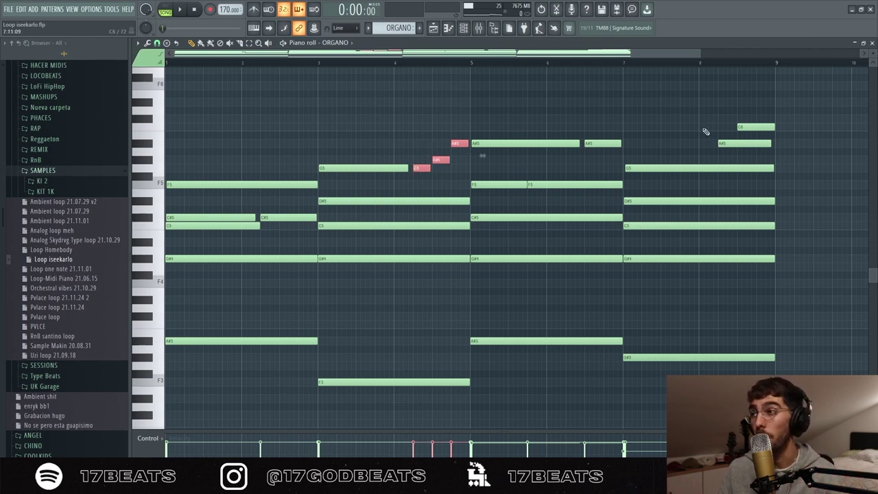
pyautogui.moveTo(746, 122); pyautogui.dragTo(737, 144)
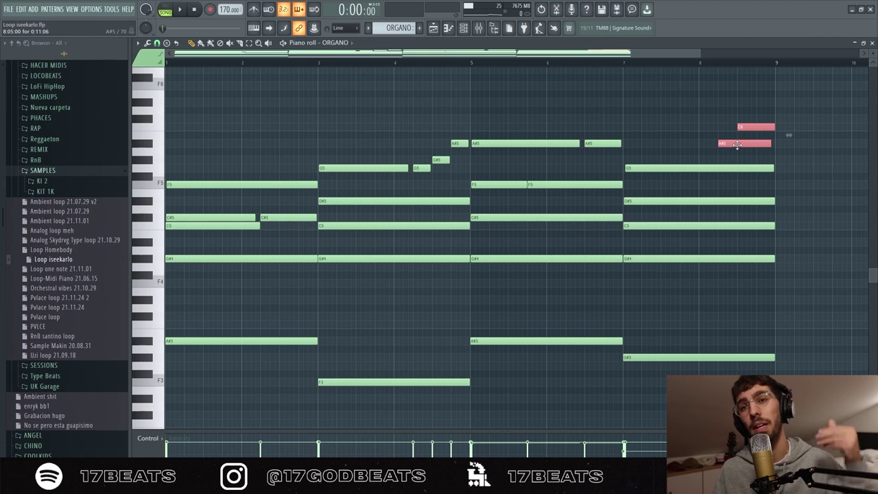
# - Highlight the ORGANO chords starting at bars 5 and 7, and play the pattern on its own
pyautogui.moveTo(495, 140); pyautogui.dragTo(498, 374)
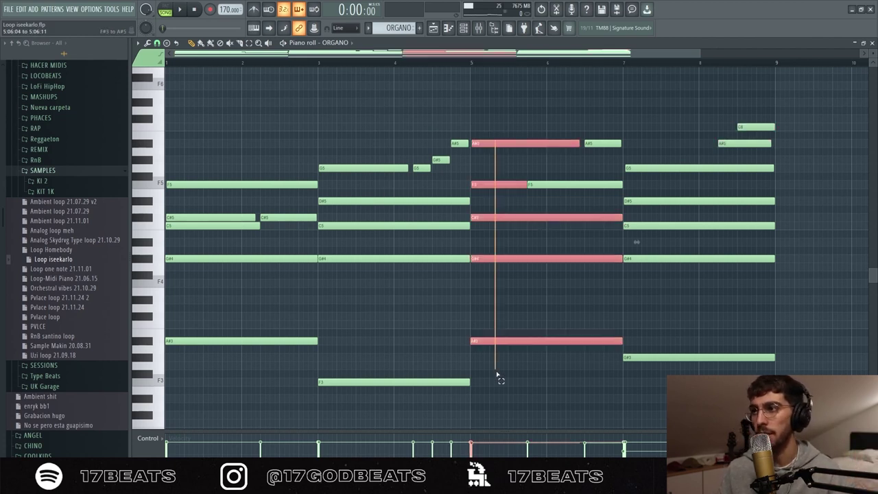
pyautogui.moveTo(736, 102); pyautogui.dragTo(755, 360)
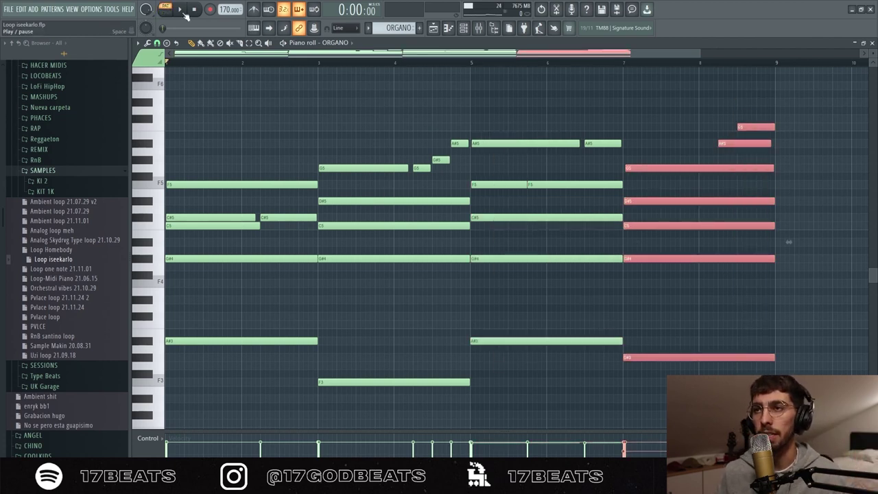
pyautogui.click(183, 11)
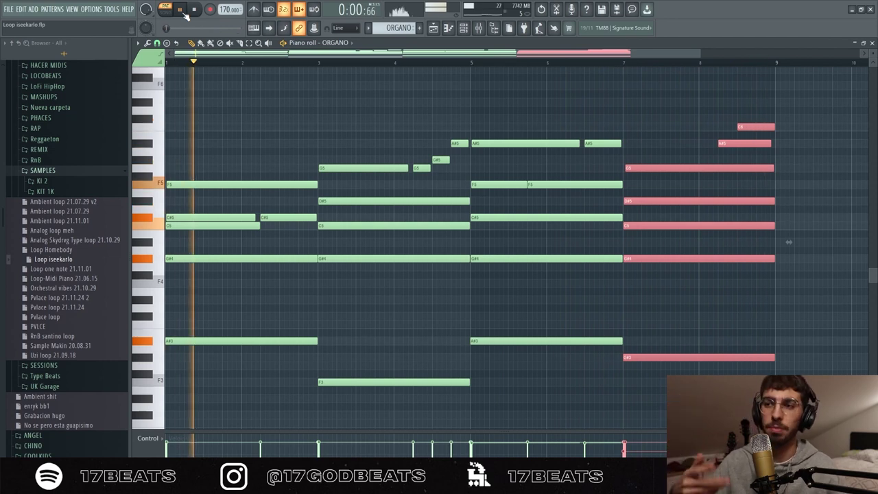
pyautogui.press('space')
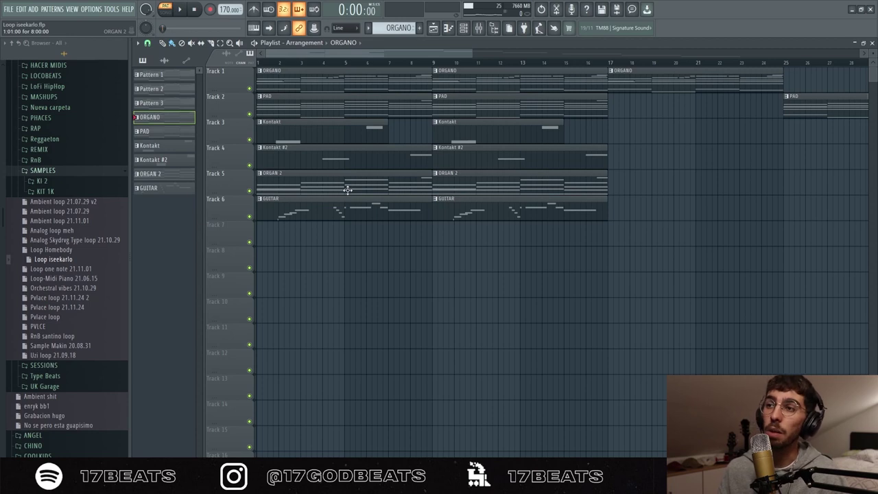
# - Open the ORGAN 2 pattern in the piano roll, play its chords, and return to the playlist
pyautogui.doubleClick(348, 190)
pyautogui.moveTo(446, 58); pyautogui.dragTo(41, 109)
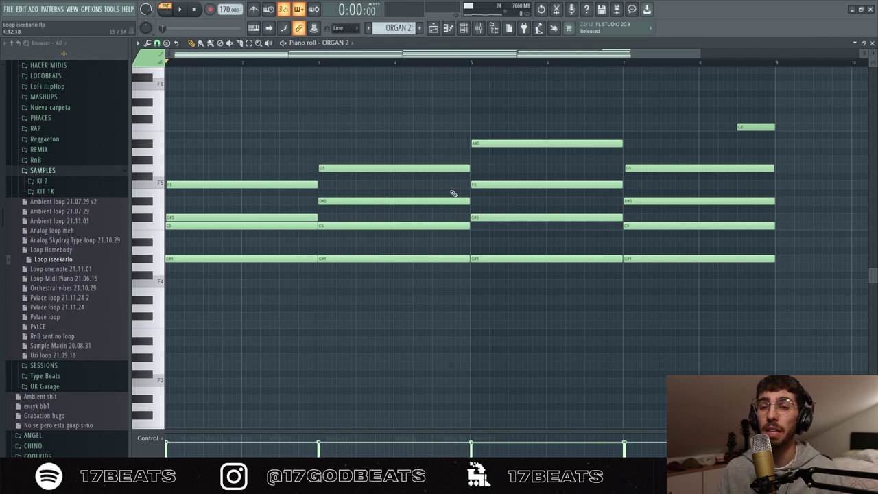
pyautogui.press('space')
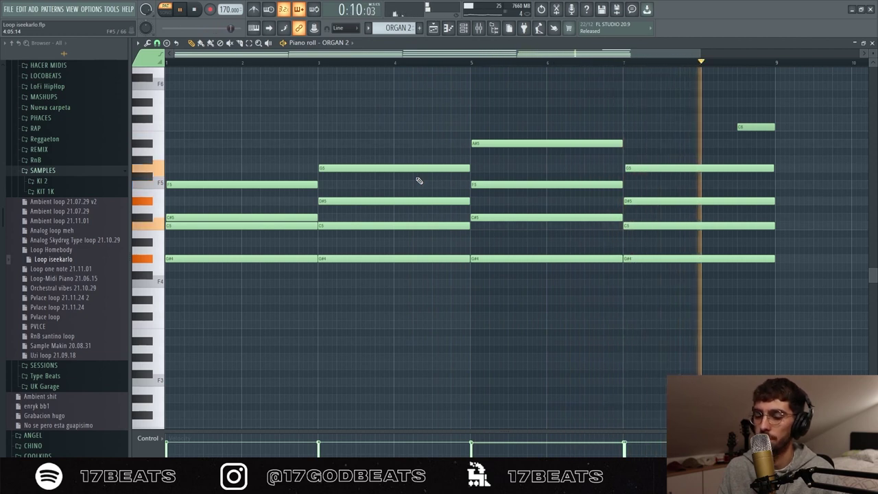
pyautogui.press('space')
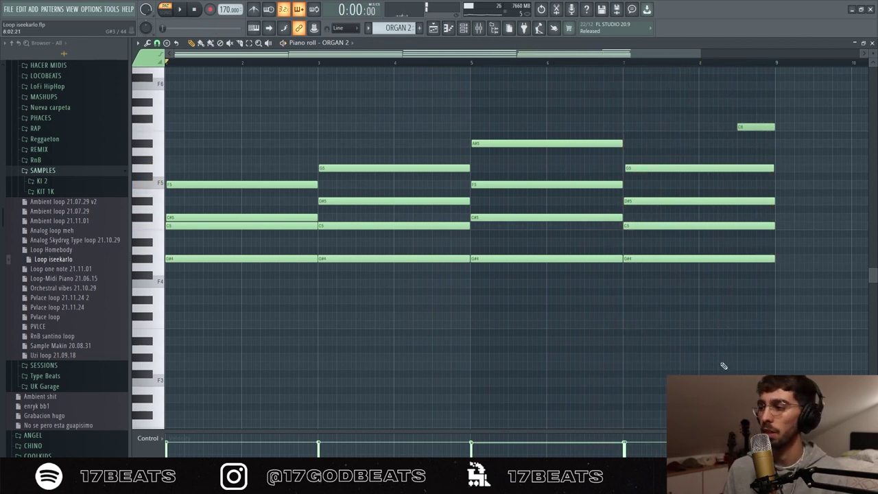
pyautogui.click(434, 29)
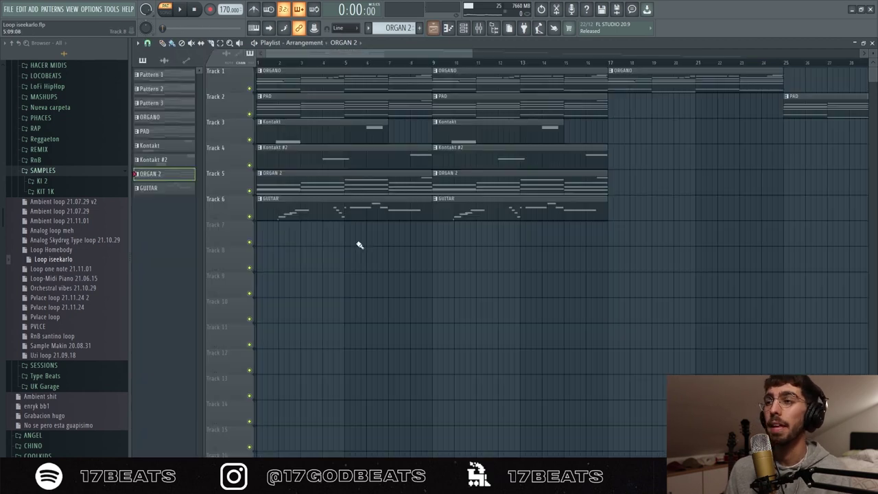
# - Open the PAD pattern in the piano roll and play its chords
pyautogui.doubleClick(313, 176)
pyautogui.moveTo(361, 53); pyautogui.dragTo(2, 81)
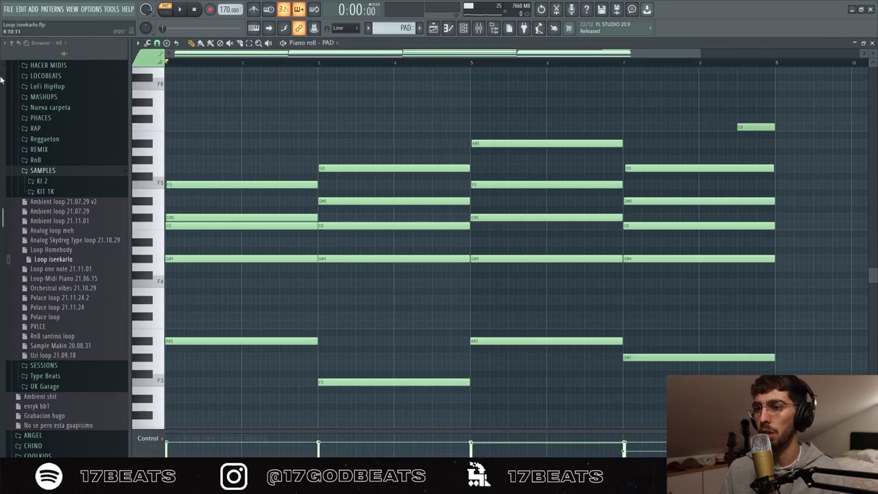
pyautogui.press('space')
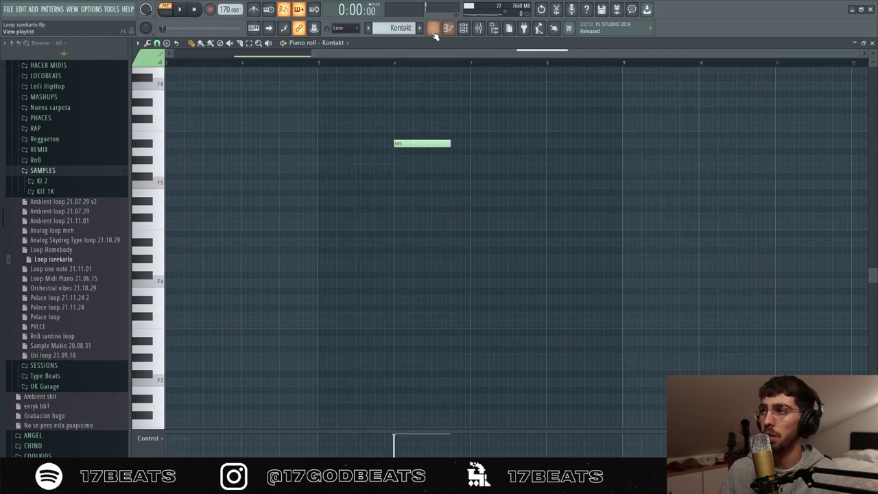
# - Play only the Kontakt and Kontakt #2 tracks together in the playlist, and clear the solo
pyautogui.click(434, 30)
pyautogui.click(170, 13)
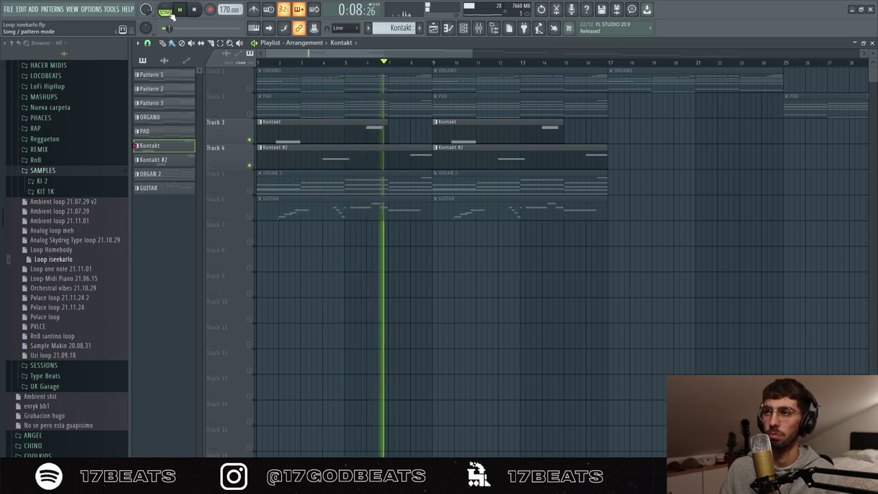
pyautogui.press('space')
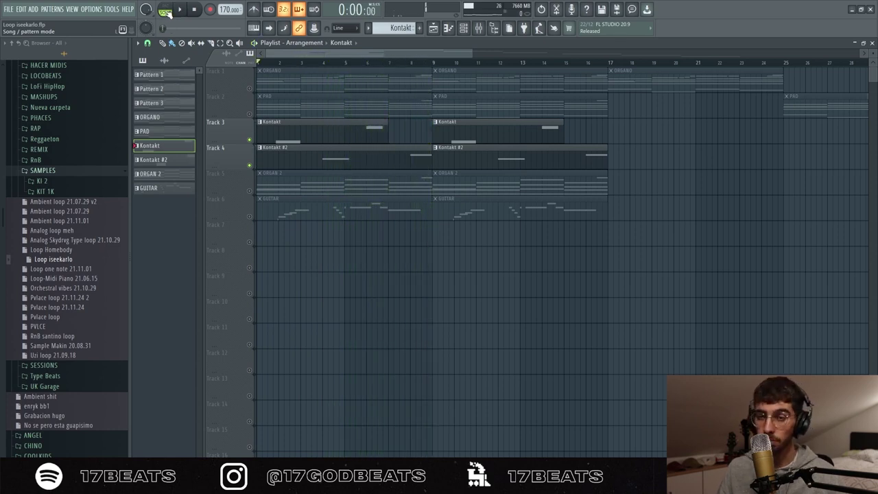
pyautogui.click(166, 11)
pyautogui.rightClick(251, 141)
pyautogui.rightClick(251, 140)
# - Open the GUITAR pattern in the piano roll and play its melody on its own
pyautogui.doubleClick(283, 215)
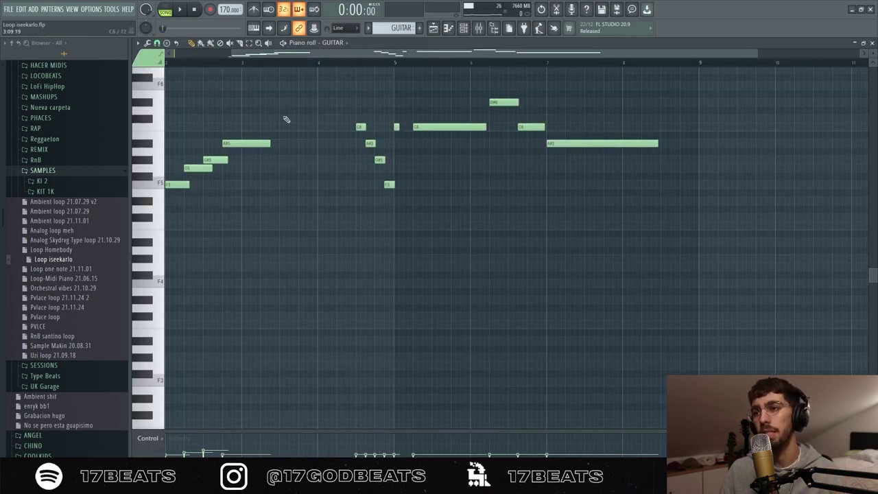
pyautogui.click(168, 11)
pyautogui.press('space')
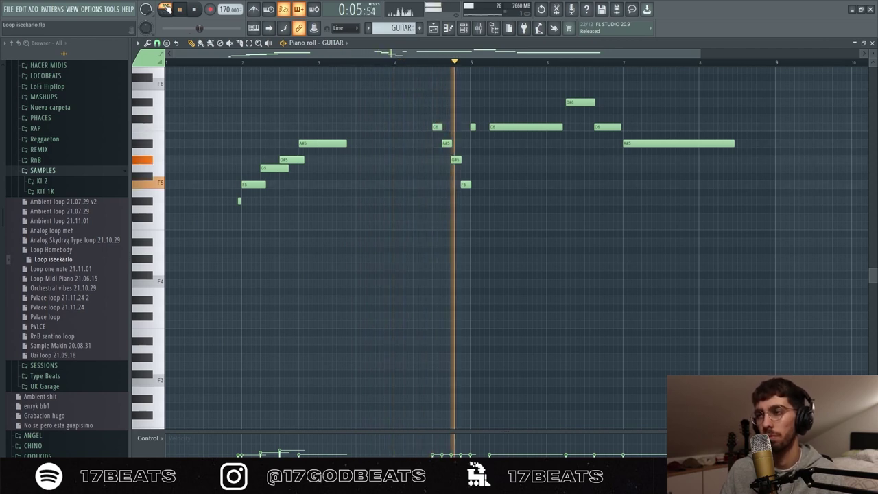
pyautogui.press('space')
# - Play the GUITAR melody from bar 5, and highlight the short D#5 note just before bar 2 for another listen
pyautogui.click(470, 64)
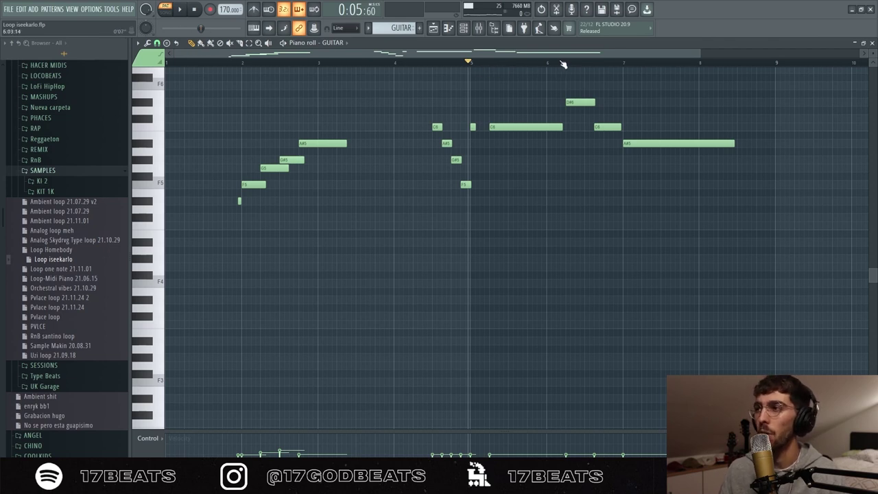
pyautogui.press('space')
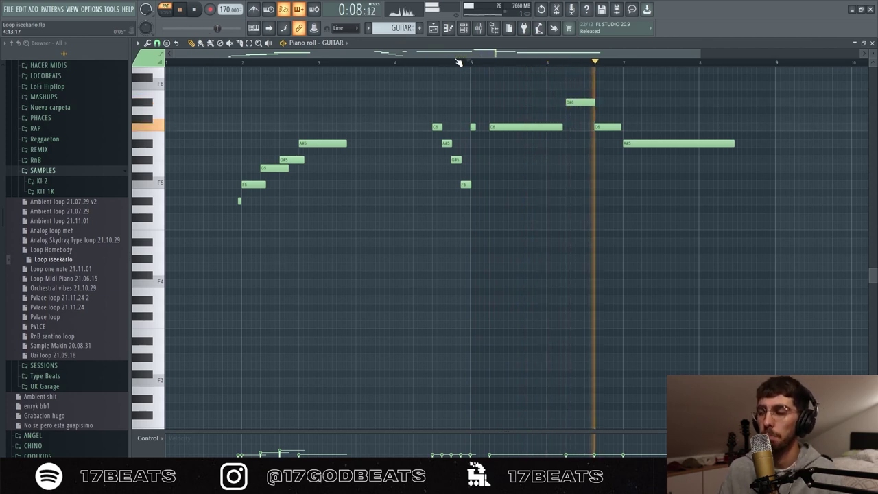
pyautogui.press('space')
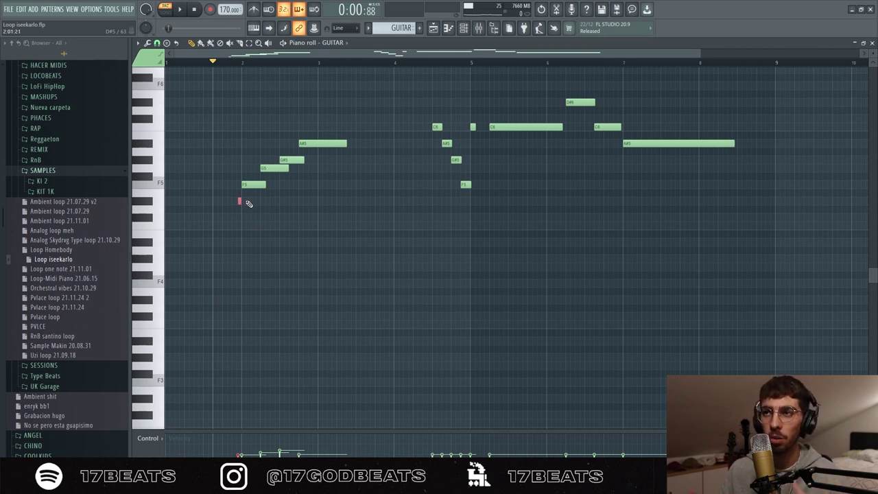
pyautogui.press('space')
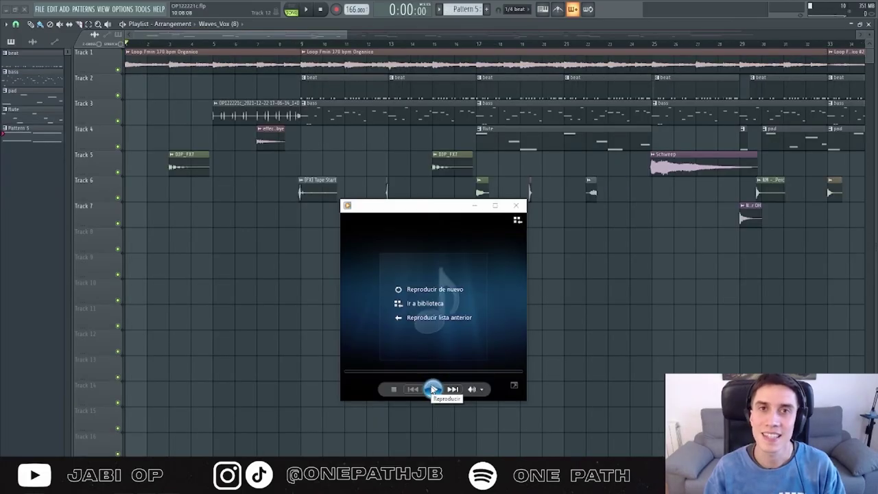
# - Play the track in the media player, and set the playlist's start position to bar 9
pyautogui.click(433, 389)
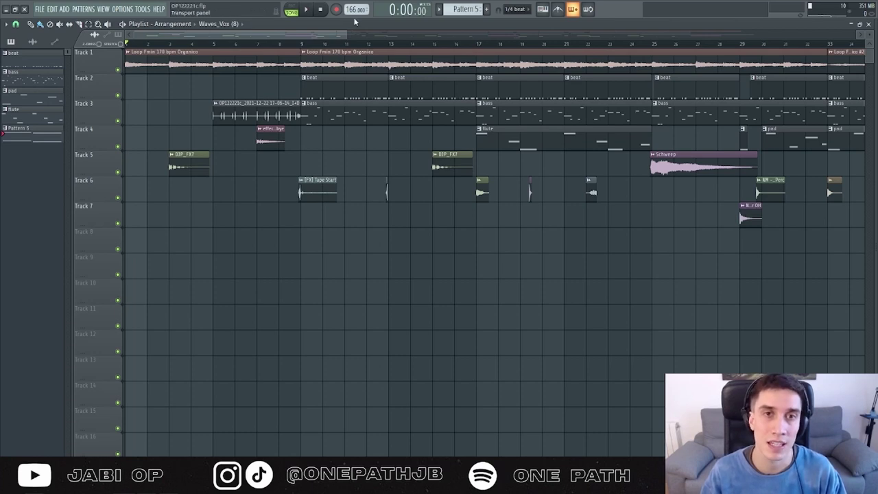
pyautogui.click(351, 93)
pyautogui.scroll(3, 352, 93)
pyautogui.click(249, 46)
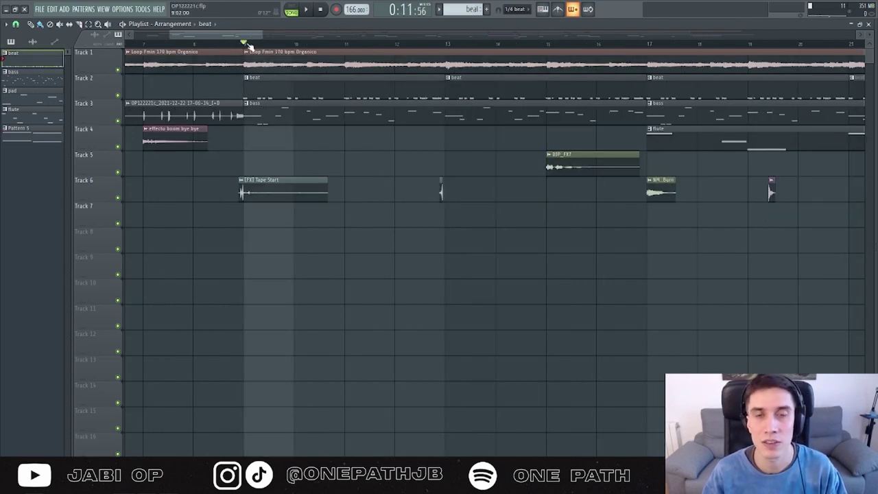
# - Open the beat pattern in the channel rack and play its drums on their own from bar 9
pyautogui.doubleClick(332, 94)
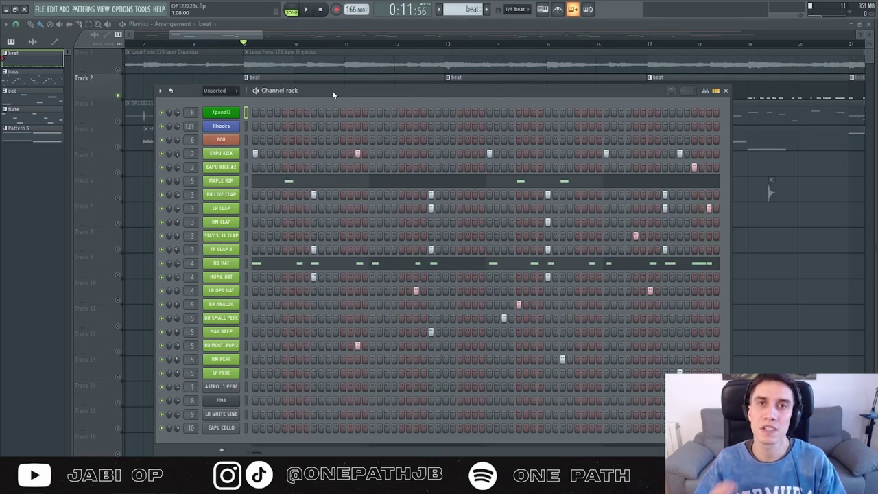
pyautogui.press('space')
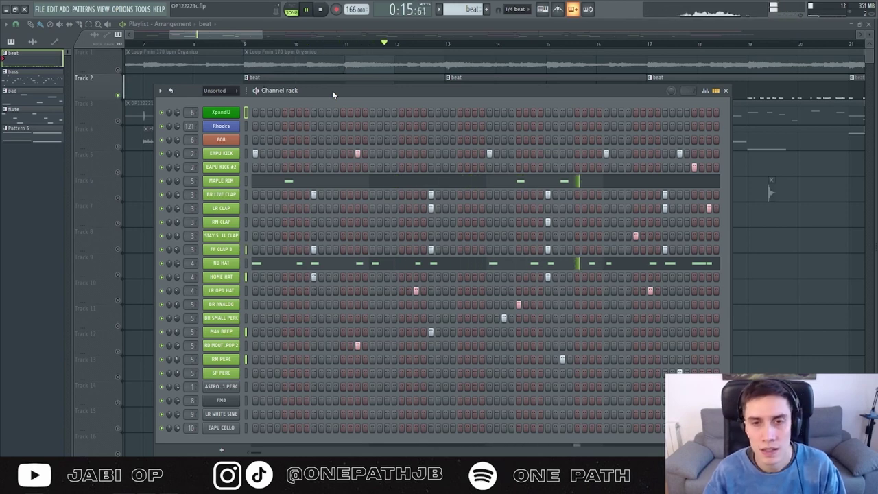
pyautogui.press('space')
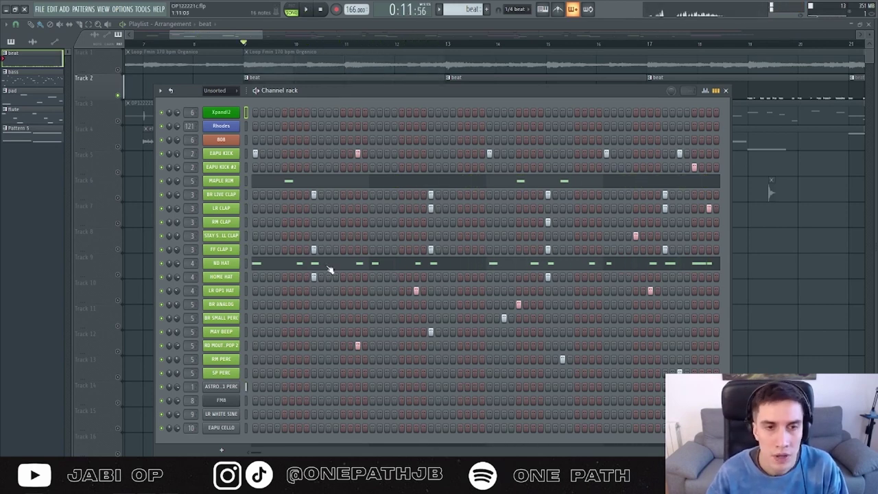
pyautogui.click(329, 267)
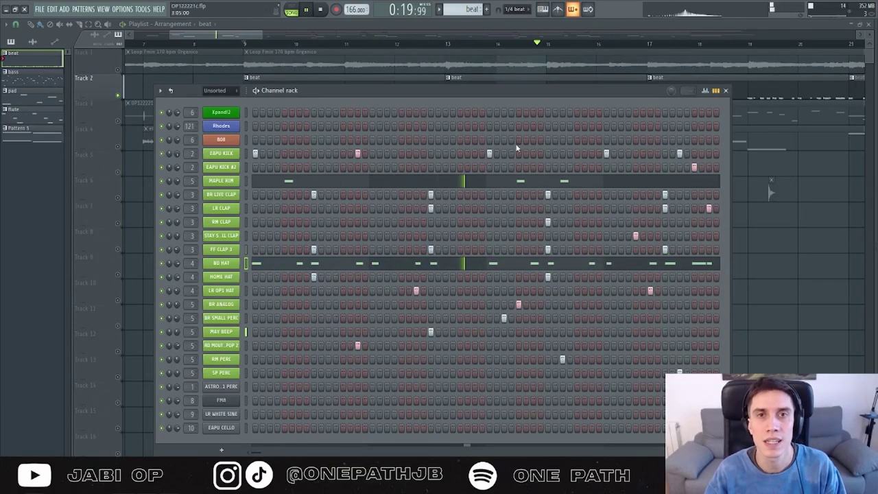
pyautogui.press('F6')
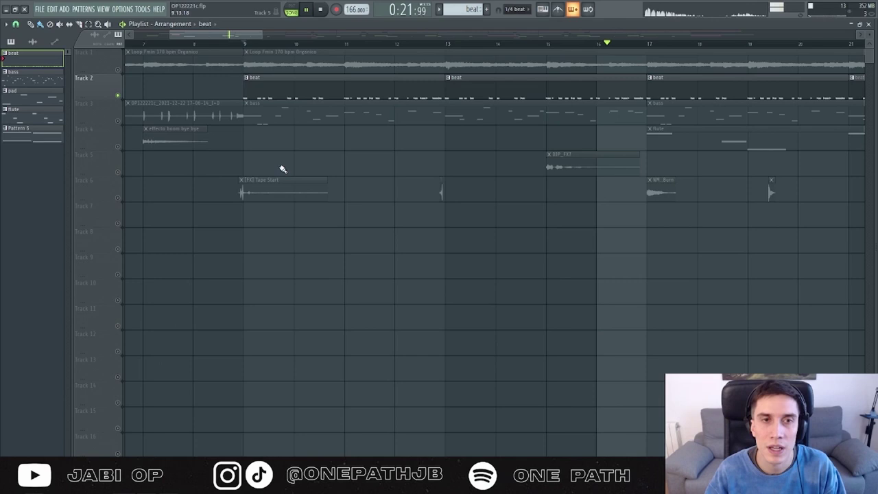
pyautogui.press('space')
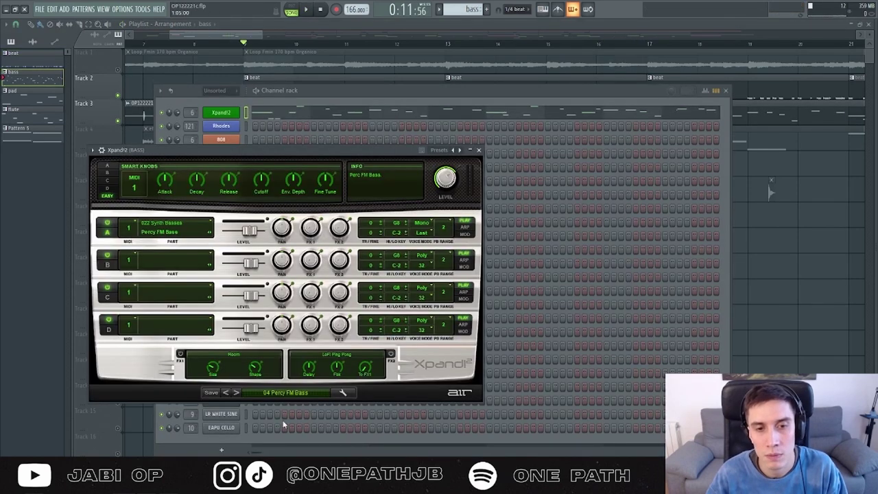
# - Close the bass's Xpand!2 plugin, enable Track 1 and play the organic loop together with the beat and bass from bar 9
pyautogui.press('Escape')
pyautogui.press('space')
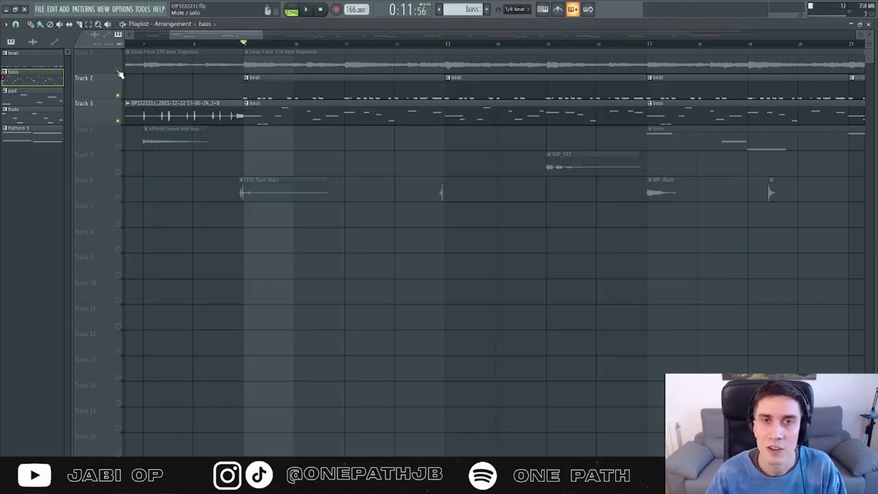
pyautogui.click(118, 70)
pyautogui.press('space')
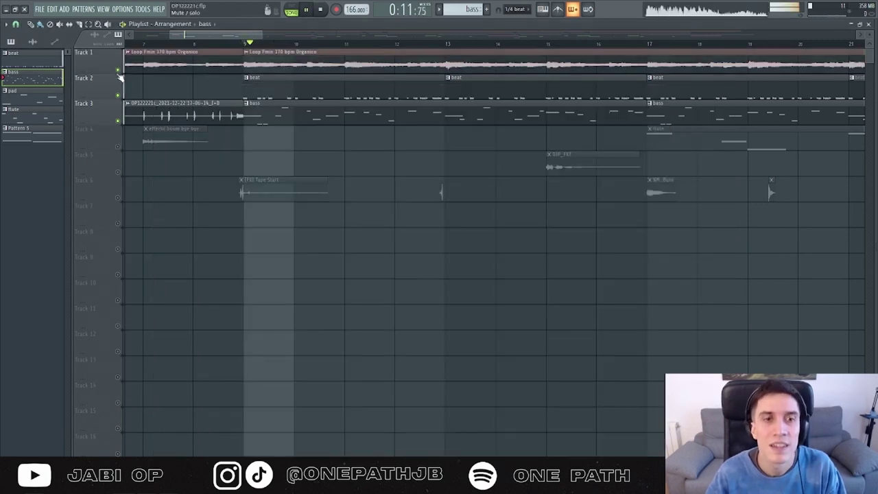
pyautogui.scroll(-2, 319, 176)
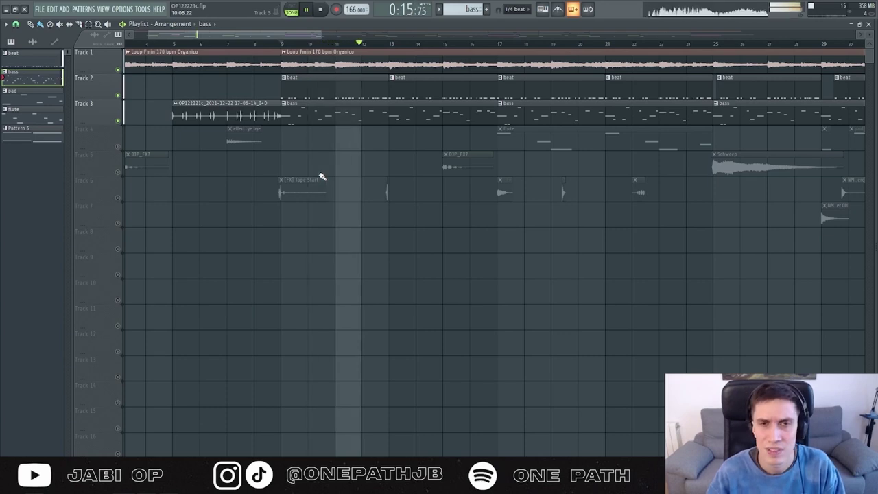
pyautogui.scroll(-1, 321, 177)
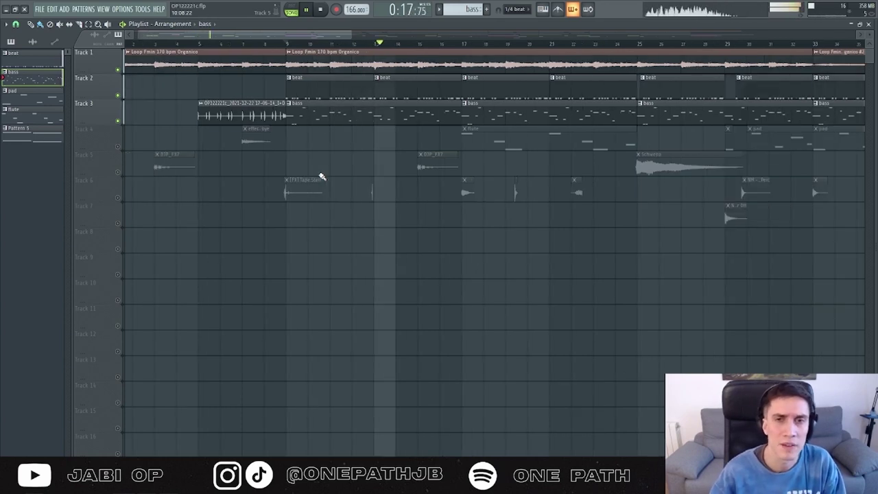
pyautogui.scroll(-2, 334, 172)
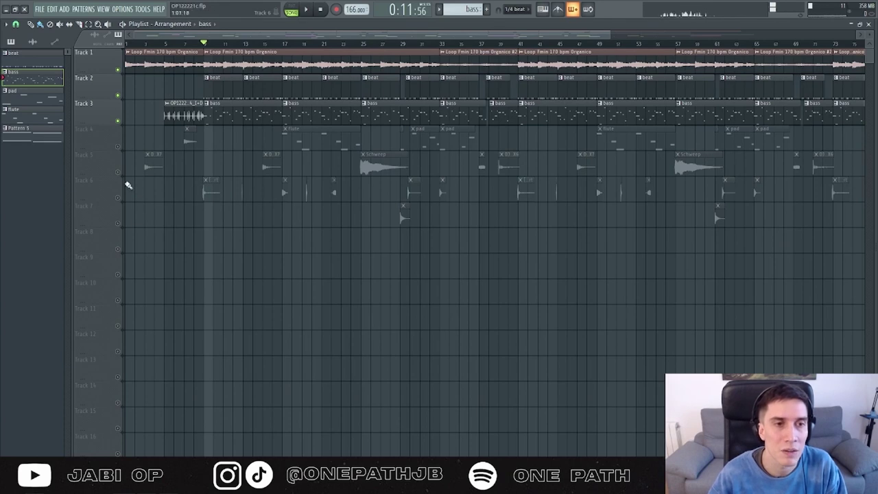
# - Enable all playlist tracks again and play the full arrangement from bar 9
pyautogui.rightClick(118, 121)
pyautogui.rightClick(118, 122)
pyautogui.press('space')
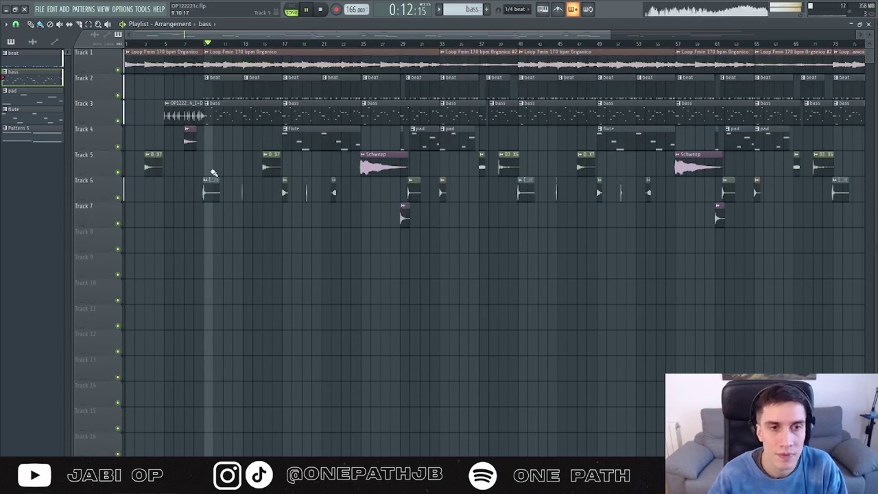
pyautogui.scroll(1, 251, 219)
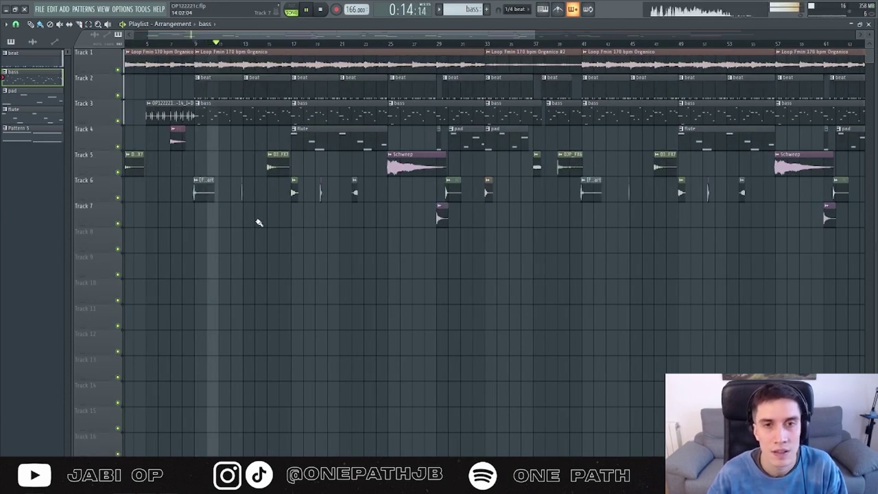
pyautogui.scroll(-2, 398, 249)
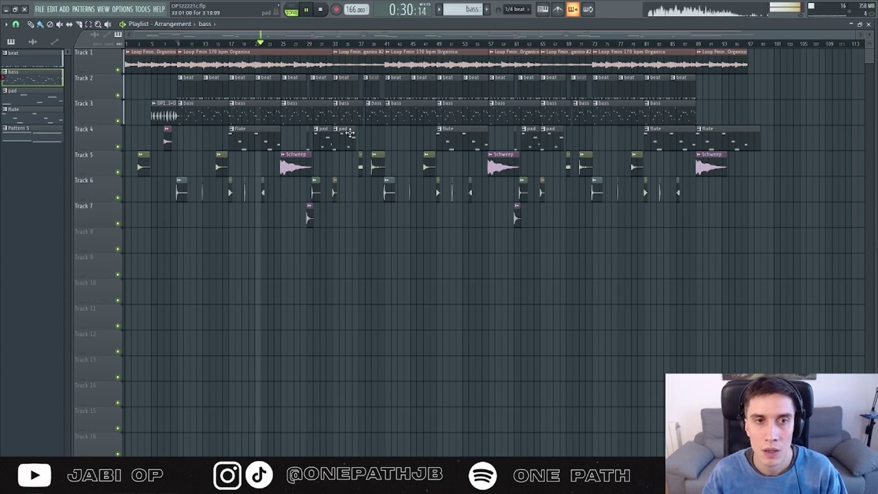
# - Examine how the flute, Schweep, pad and effect clips are arranged between bars 17 and 41 during playback
pyautogui.keyDown('ctrl'); pyautogui.scroll(5, 271, 158); pyautogui.keyUp('ctrl')
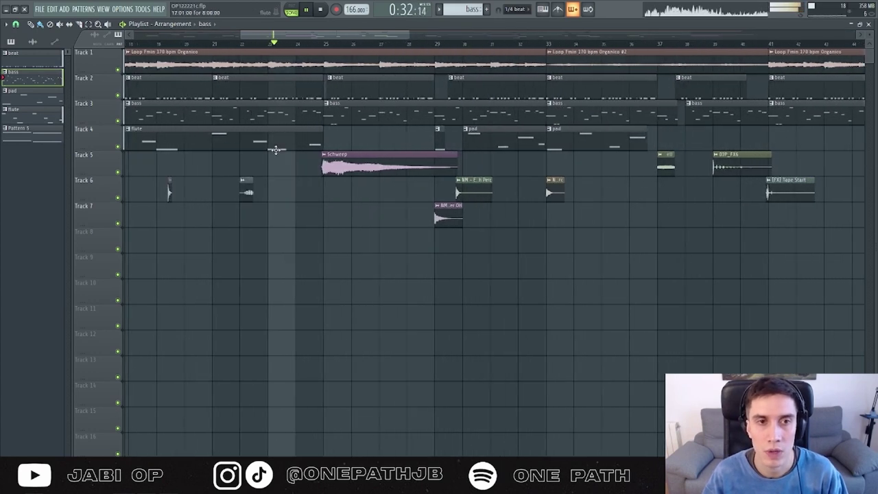
pyautogui.keyDown('ctrl'); pyautogui.scroll(2, 280, 151); pyautogui.keyUp('ctrl')
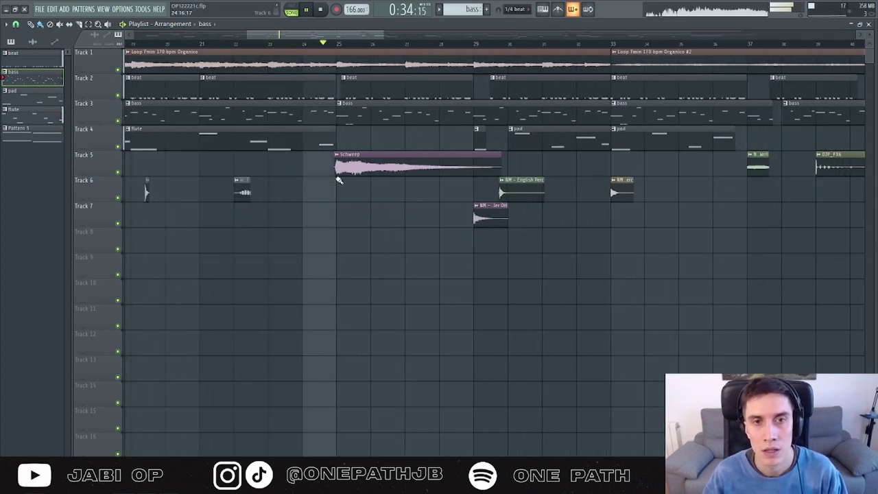
pyautogui.keyDown('ctrl'); pyautogui.scroll(-3, 388, 193); pyautogui.keyUp('ctrl')
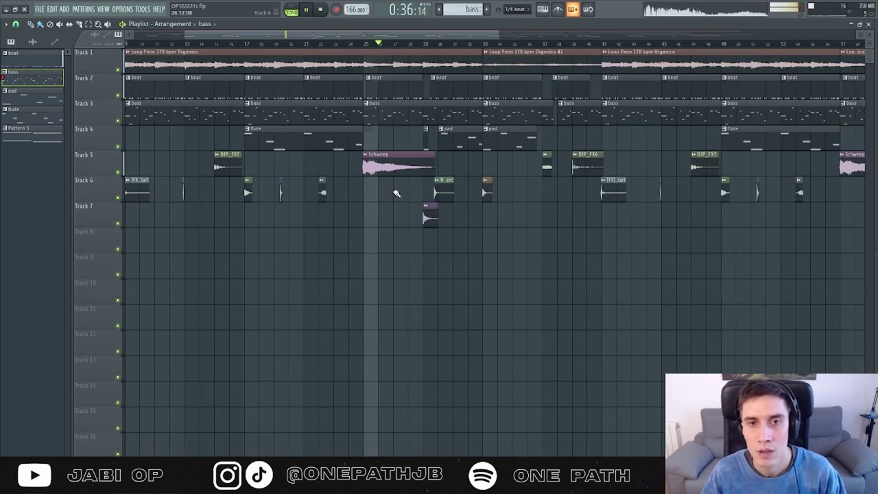
pyautogui.keyDown('ctrl'); pyautogui.scroll(-2, 480, 241); pyautogui.keyUp('ctrl')
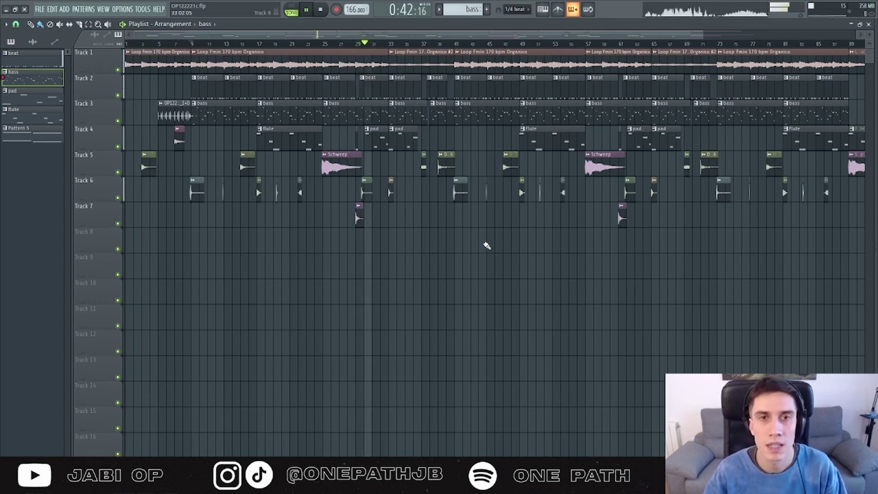
pyautogui.keyDown('ctrl'); pyautogui.scroll(3, 359, 215); pyautogui.keyUp('ctrl')
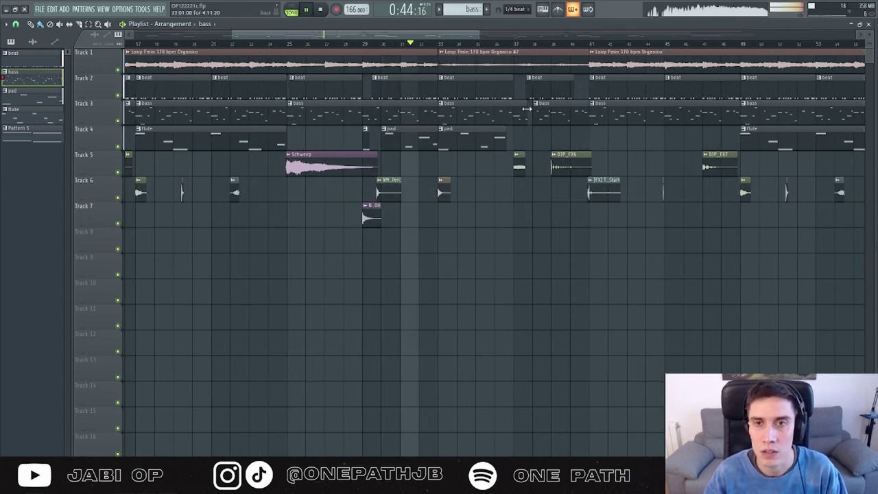
pyautogui.moveTo(566, 265); pyautogui.dragTo(416, 264)
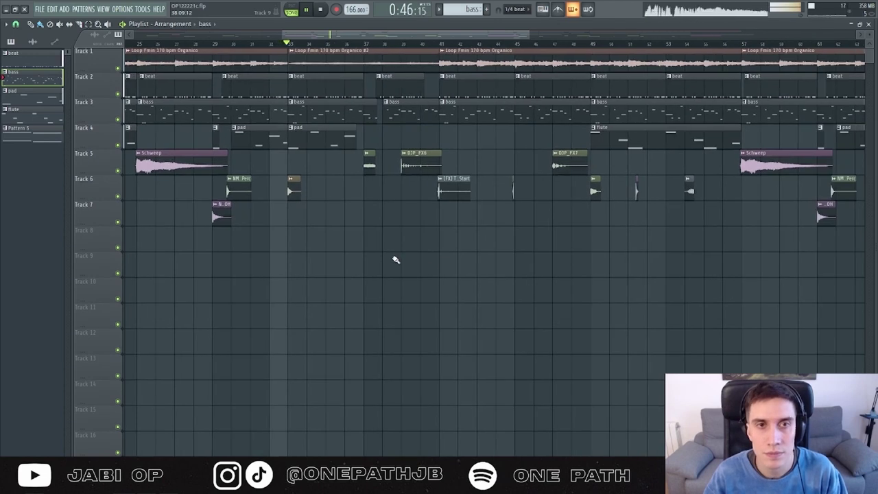
pyautogui.keyDown('ctrl'); pyautogui.scroll(-5, 393, 258); pyautogui.keyUp('ctrl')
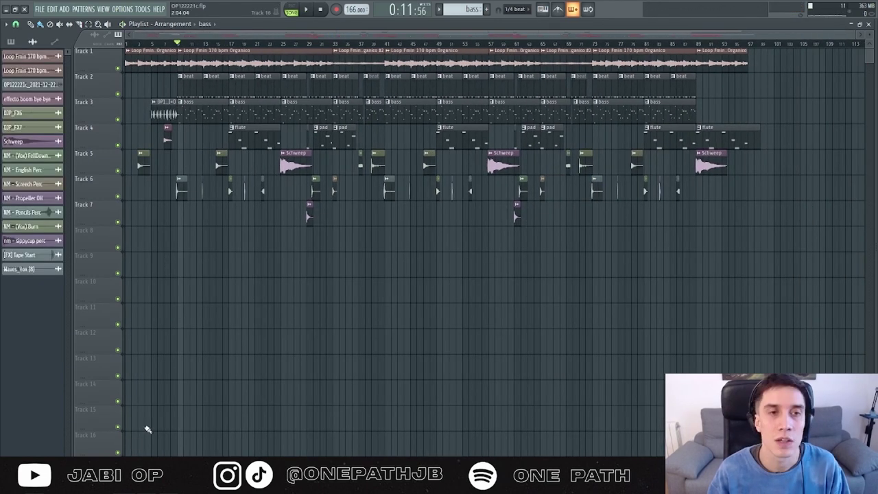
# - Play the arrangement from bar 33 to hear the section with the second organic loop and pad
pyautogui.moveTo(757, 199); pyautogui.dragTo(125, 152)
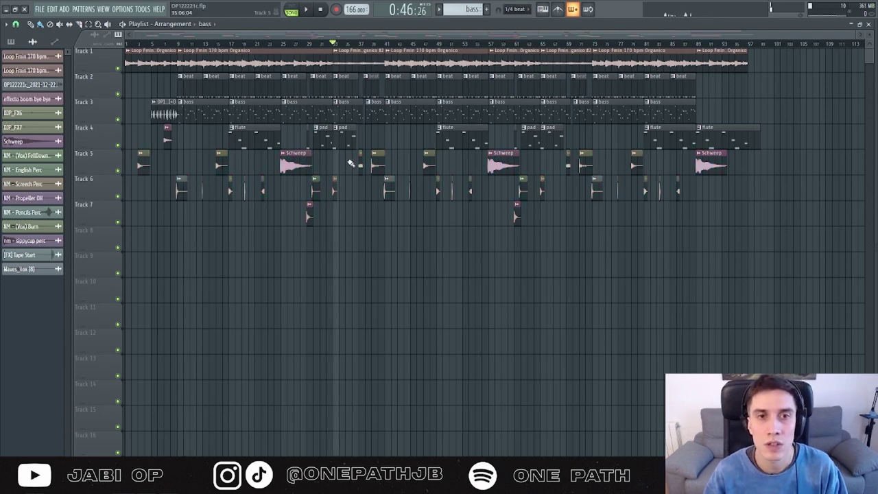
pyautogui.press('space')
pyautogui.scroll(2, 338, 67)
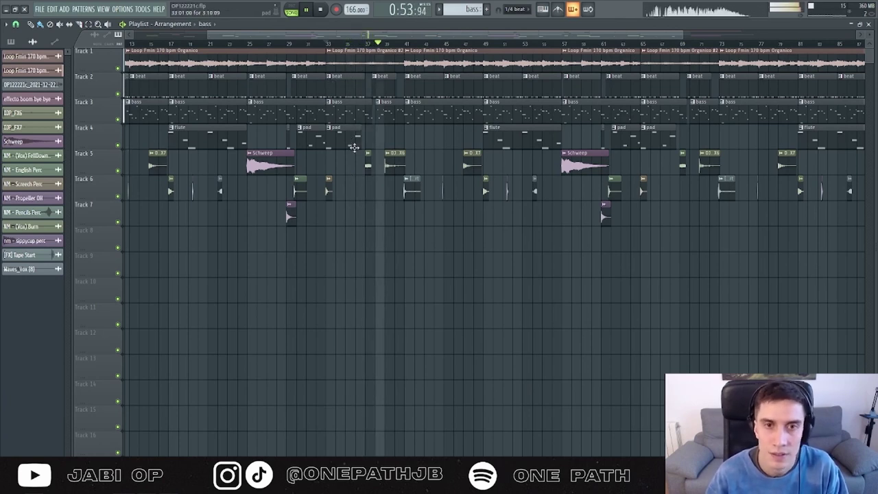
pyautogui.scroll(-2, 353, 146)
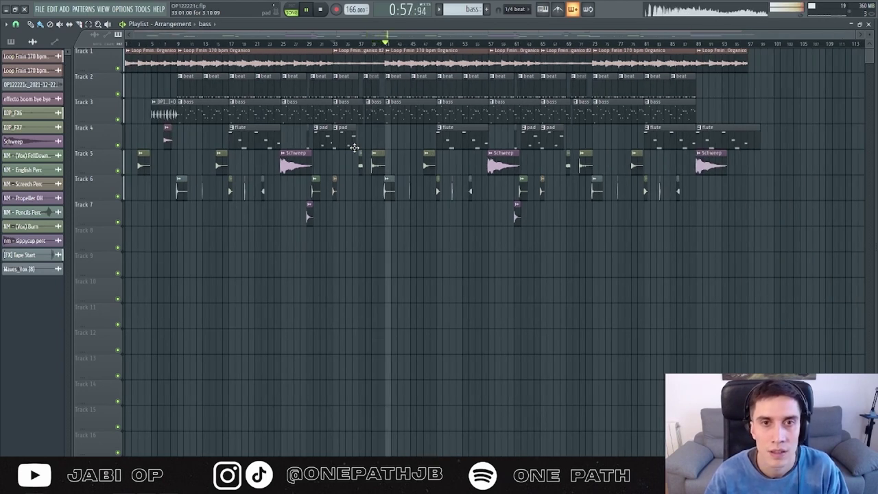
pyautogui.press('space')
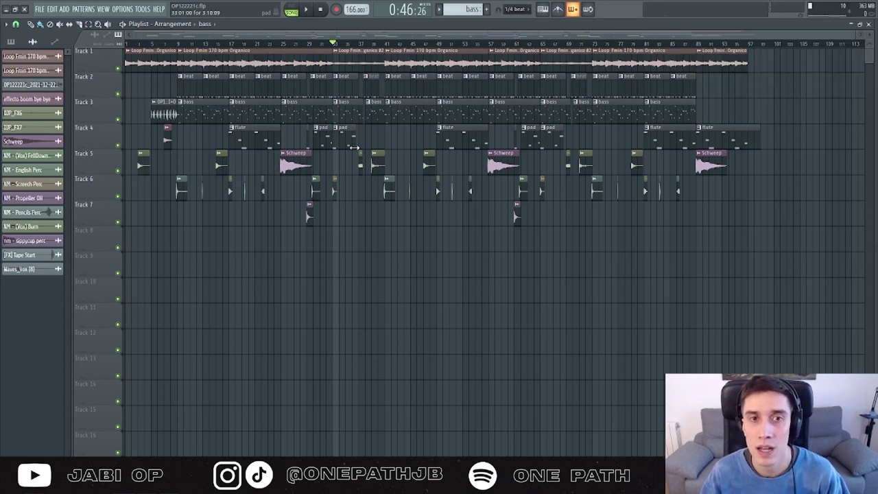
# - Play the section where the main loop returns at bar 41
pyautogui.click(386, 44)
pyautogui.press('space')
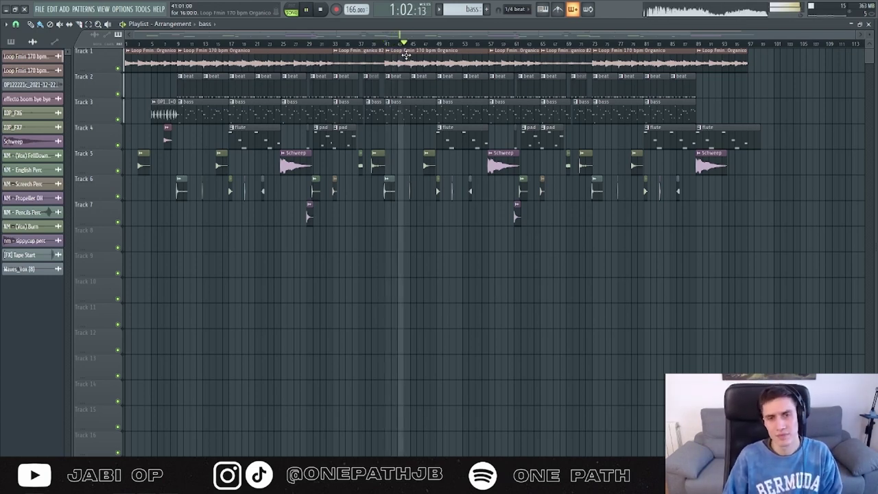
pyautogui.press('space')
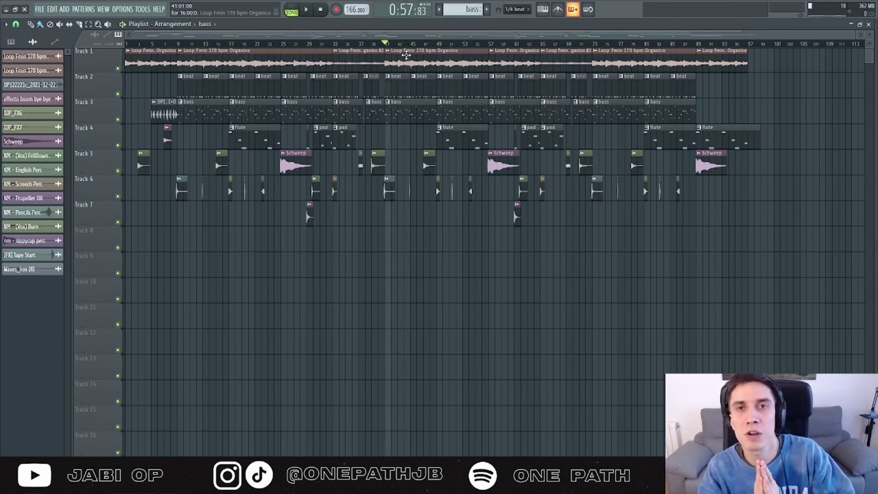